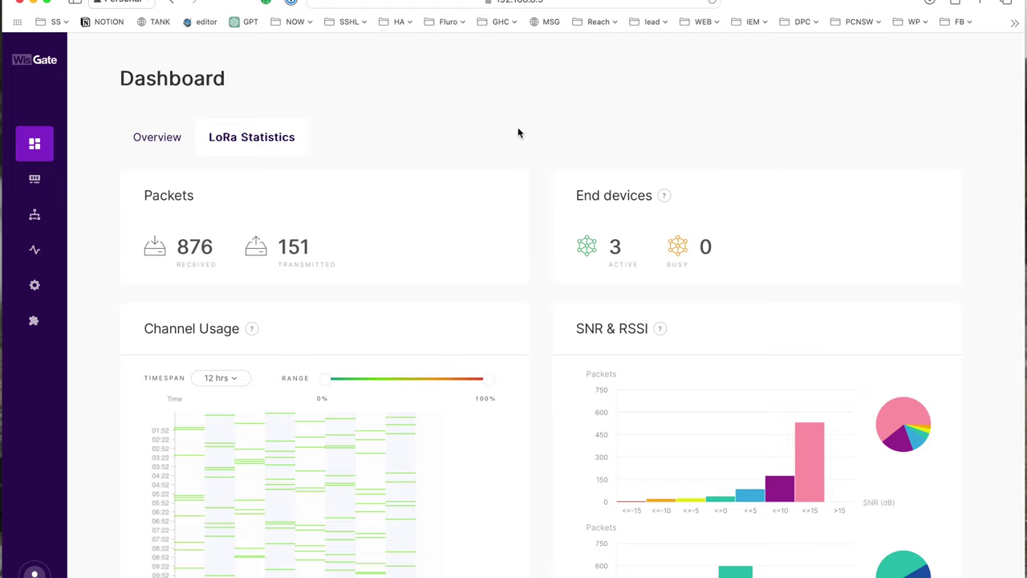
# Open the LoRa gateway's list of applications and start adding a new application.
pyautogui.click(34, 180)
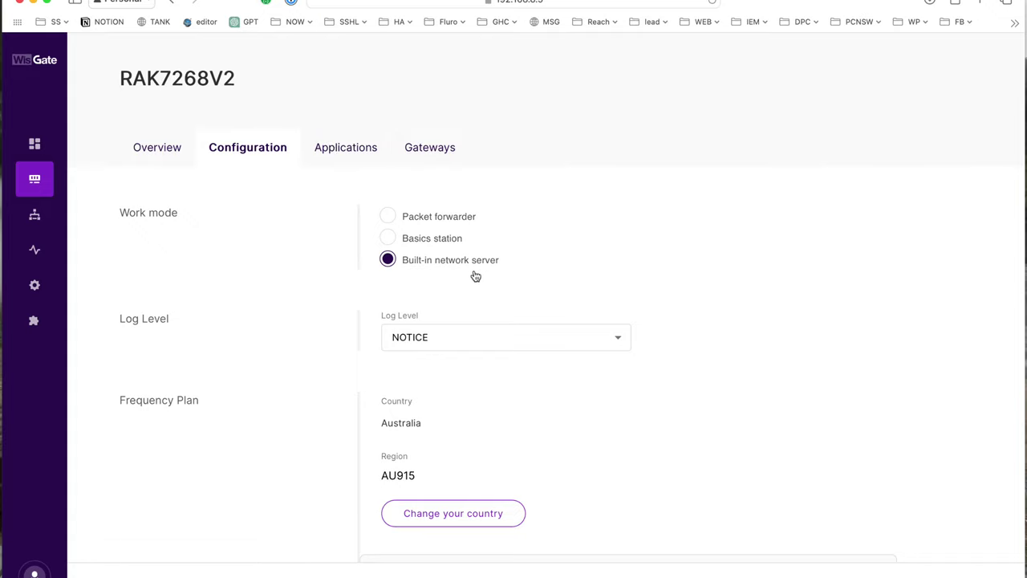
pyautogui.scroll(-1, 607, 324)
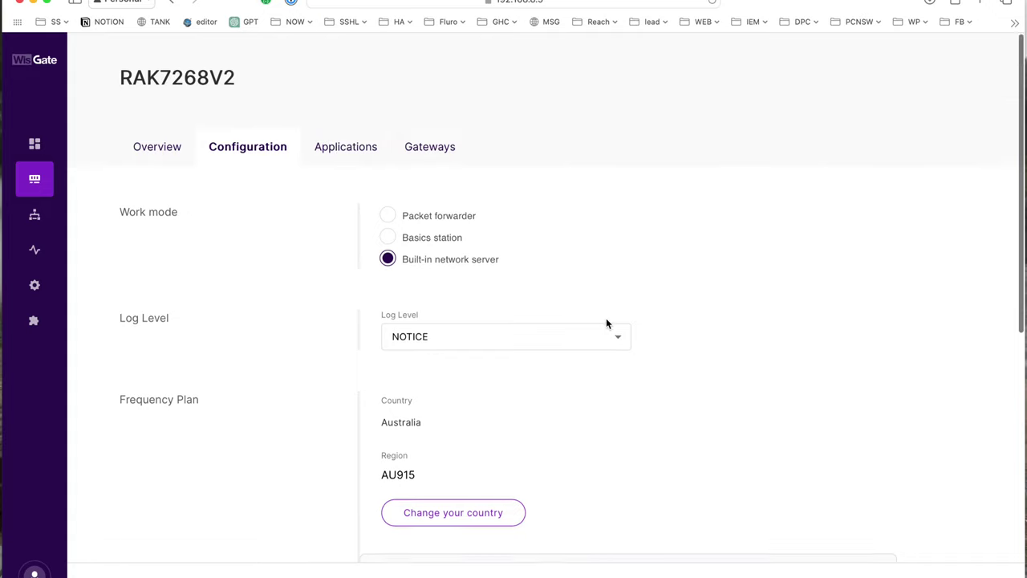
pyautogui.scroll(-2, 409, 403)
pyautogui.scroll(2, 481, 356)
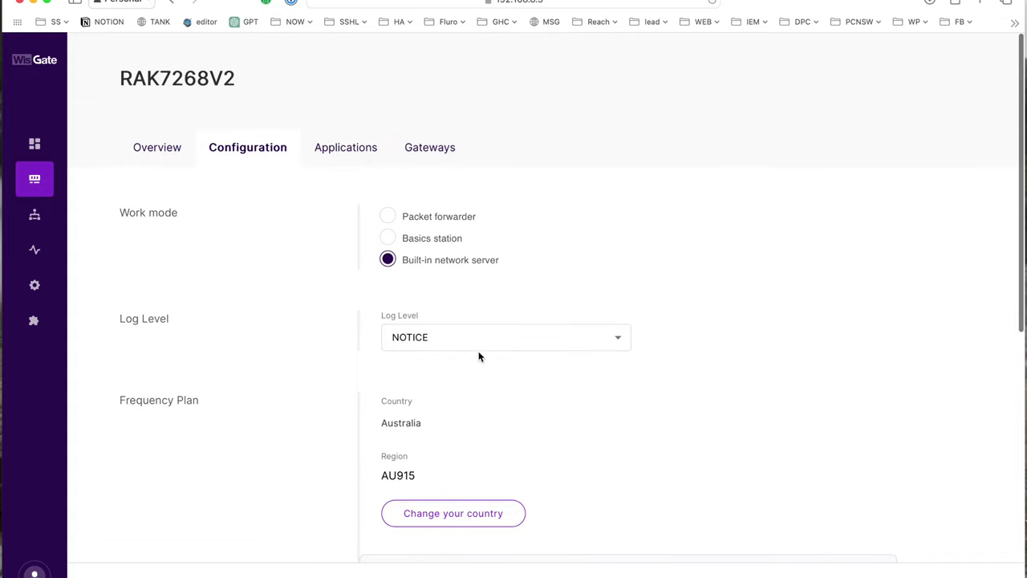
pyautogui.click(347, 155)
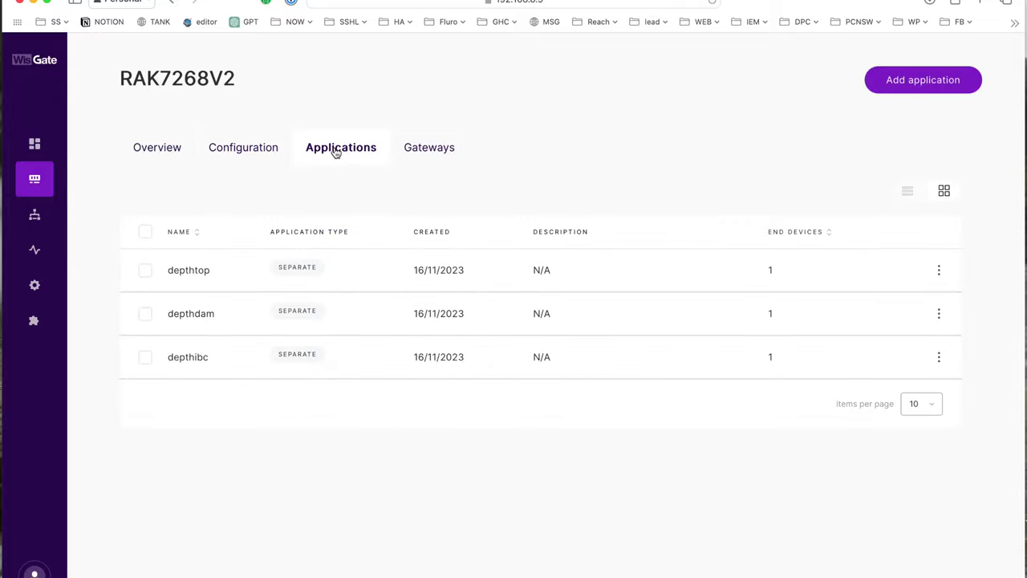
pyautogui.click(926, 80)
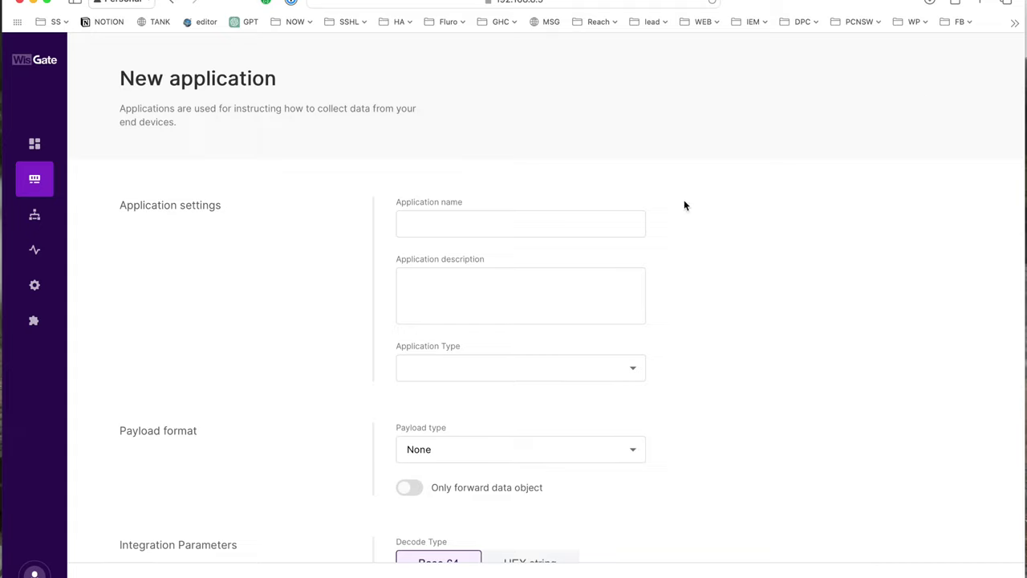
# Name the new application freezertemp, all in lowercase.
pyautogui.click(519, 229)
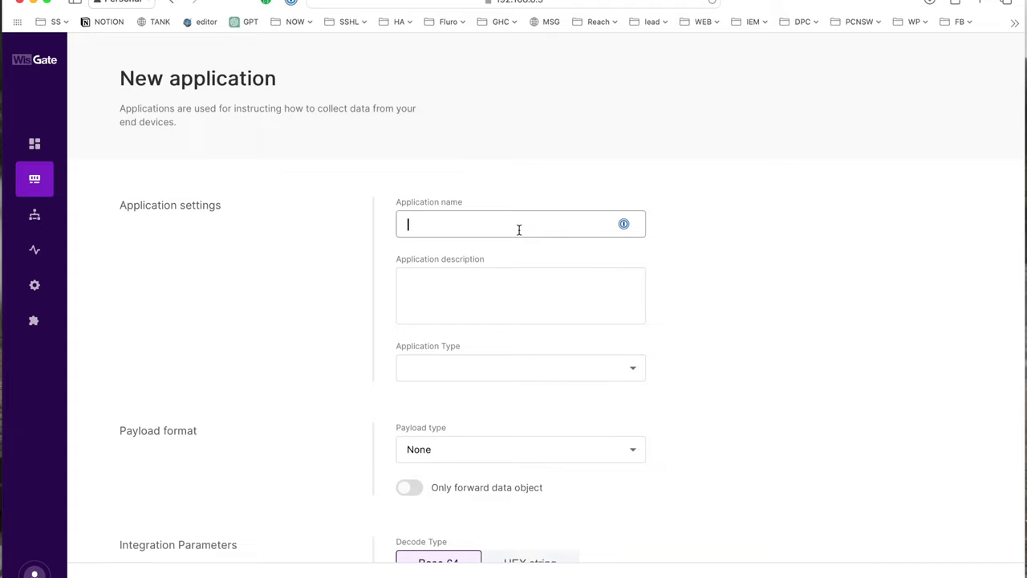
pyautogui.write('Freeser')
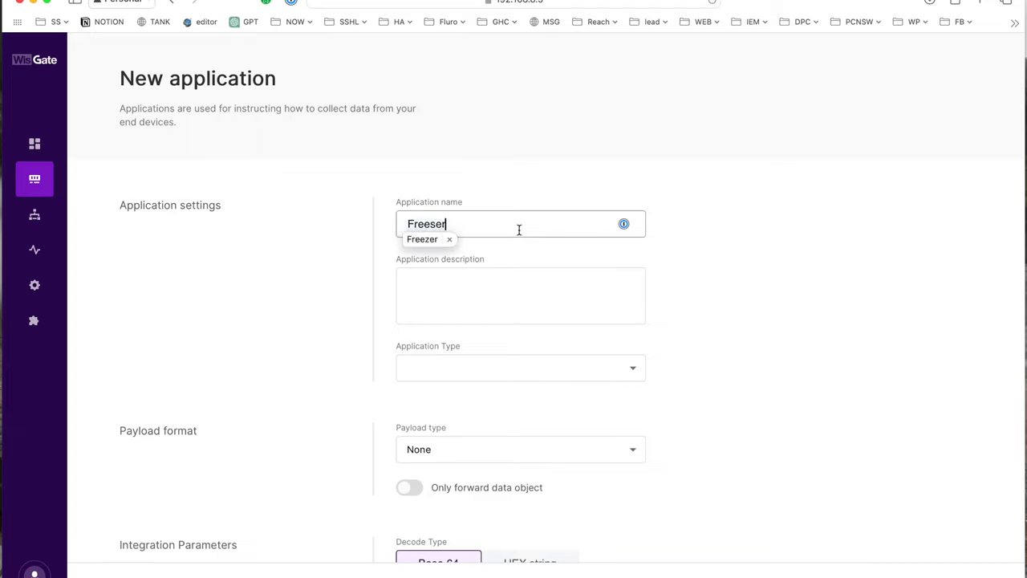
pyautogui.press('BackSpace')
pyautogui.press('BackSpace')
pyautogui.press('BackSpace')
pyautogui.write('zerten')
pyautogui.press('BackSpace')
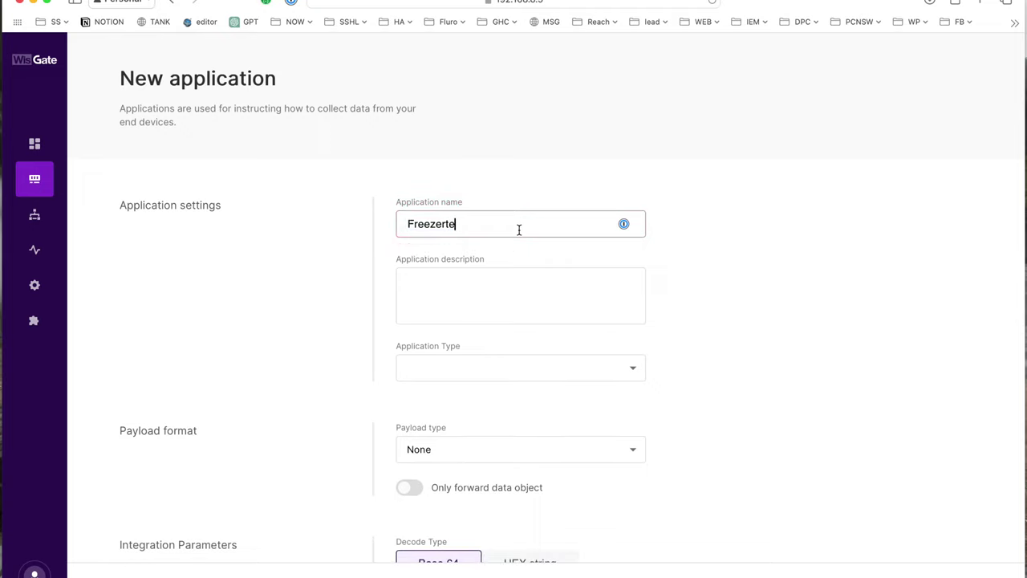
pyautogui.write('mp')
pyautogui.click(409, 224)
pyautogui.press('BackSpace')
pyautogui.write('f')
# Enter the application description Freezer Temperature and set the application type to Separate Application keys.
pyautogui.click(509, 281)
pyautogui.write('Fr')
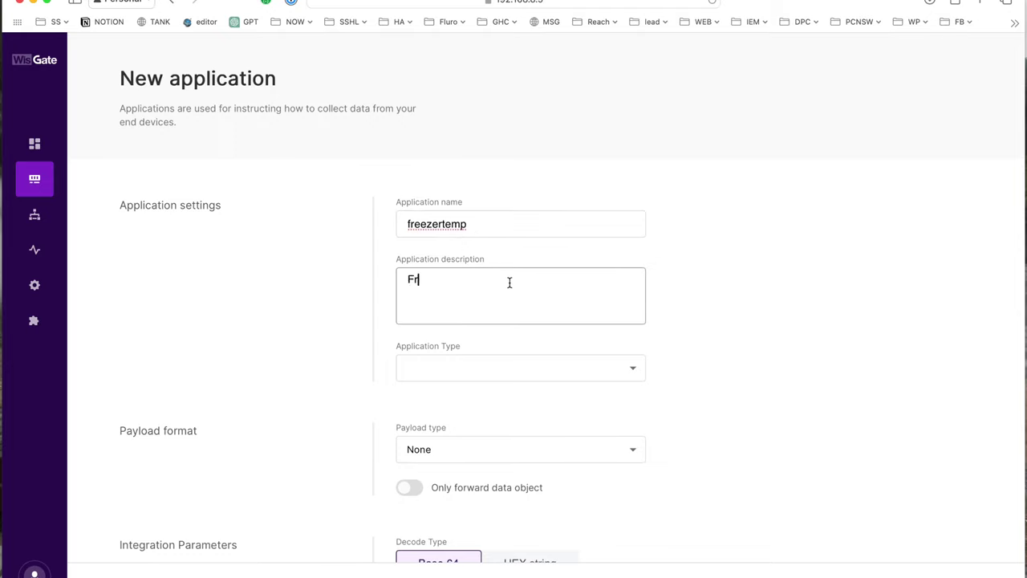
pyautogui.write('eezer TEmerature')
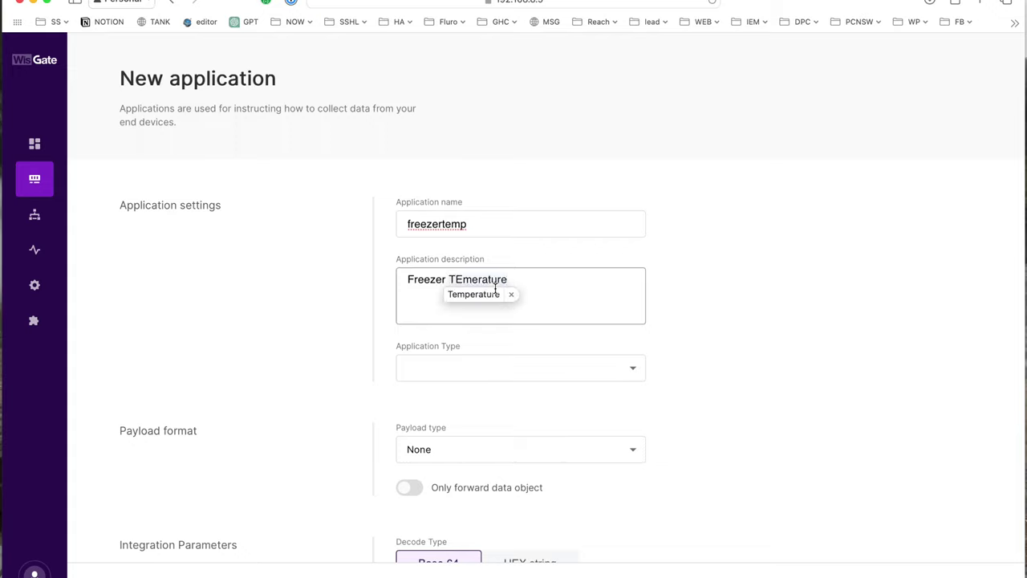
pyautogui.click(521, 371)
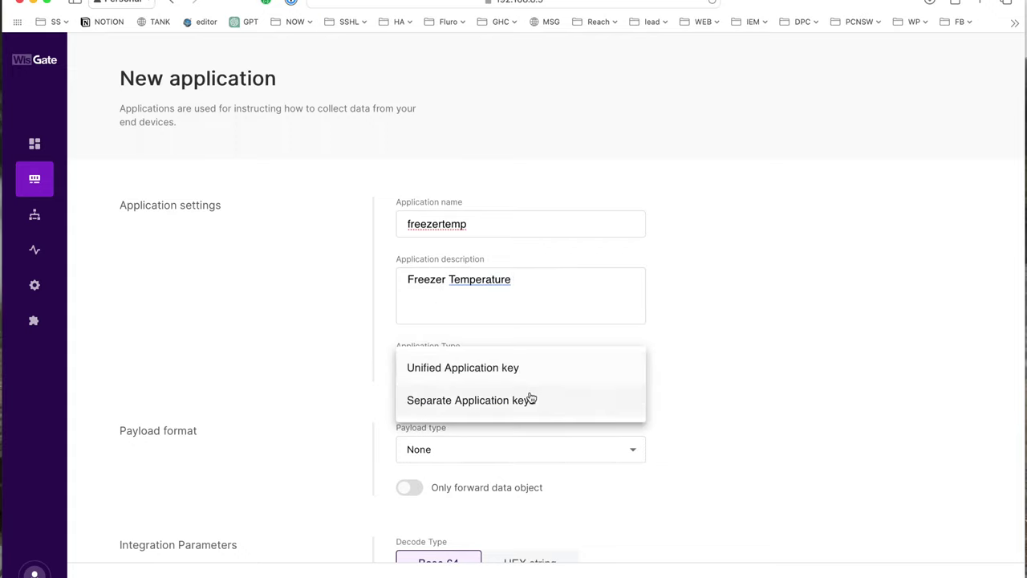
pyautogui.click(530, 400)
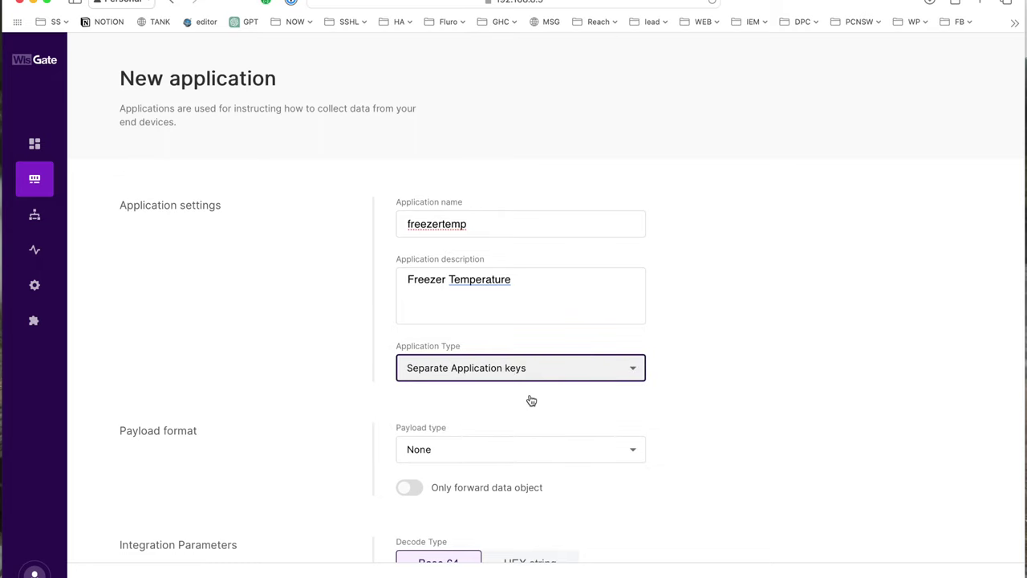
# Set the payload type to CayenneLPP and create the application.
pyautogui.scroll(-3, 776, 399)
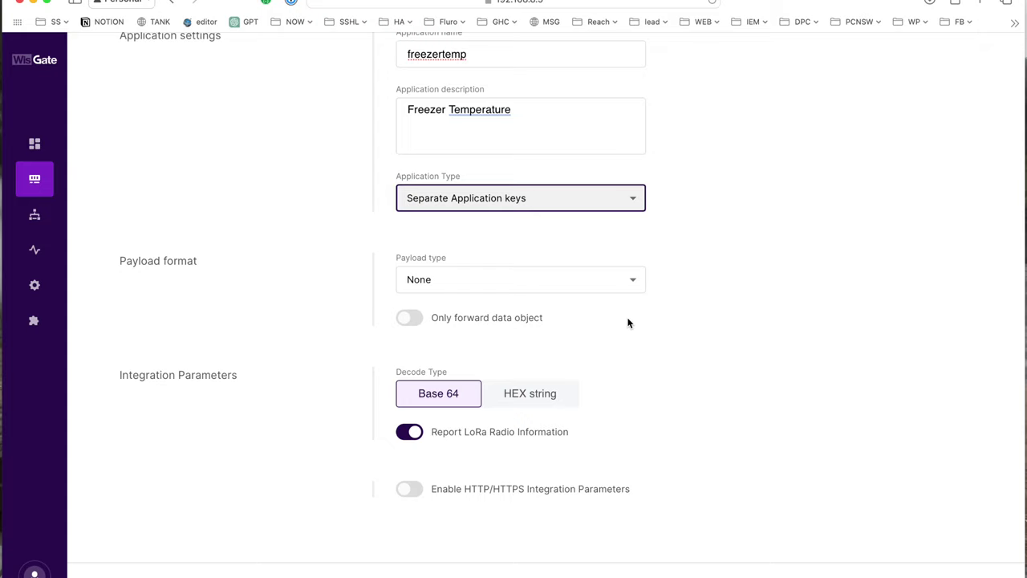
pyautogui.click(592, 283)
pyautogui.click(519, 318)
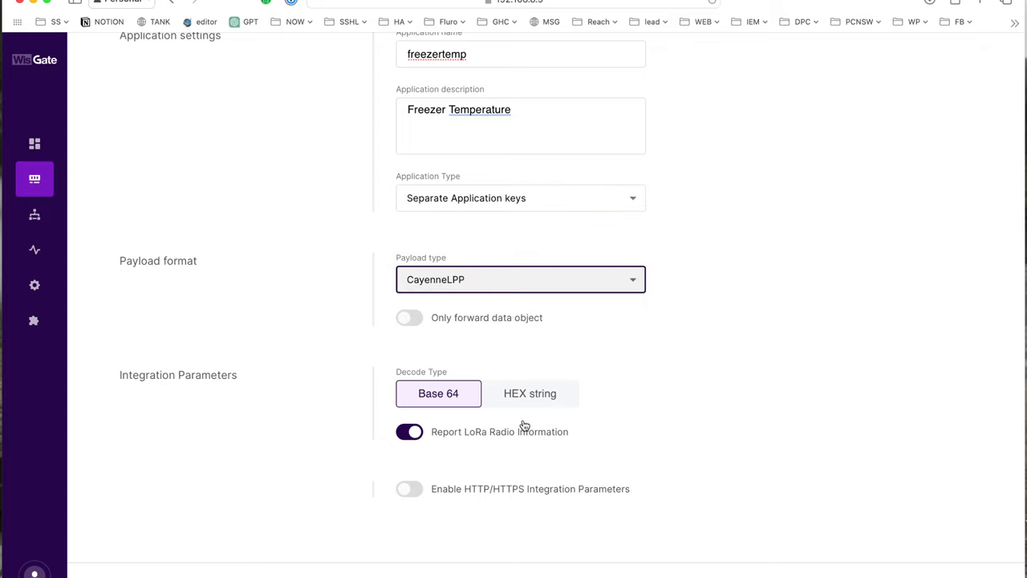
pyautogui.scroll(-2, 687, 443)
pyautogui.scroll(5, 689, 443)
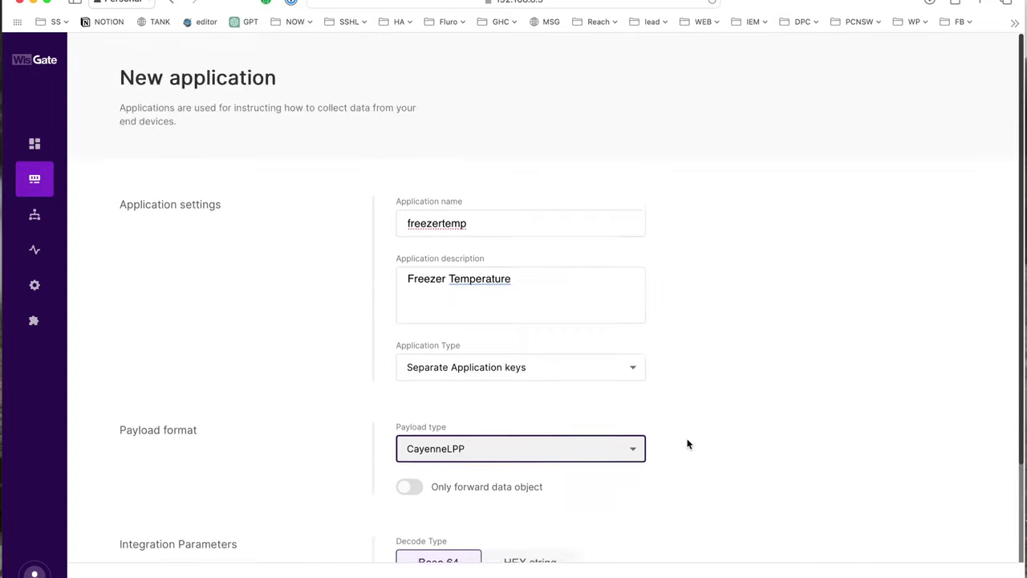
pyautogui.scroll(-2, 687, 443)
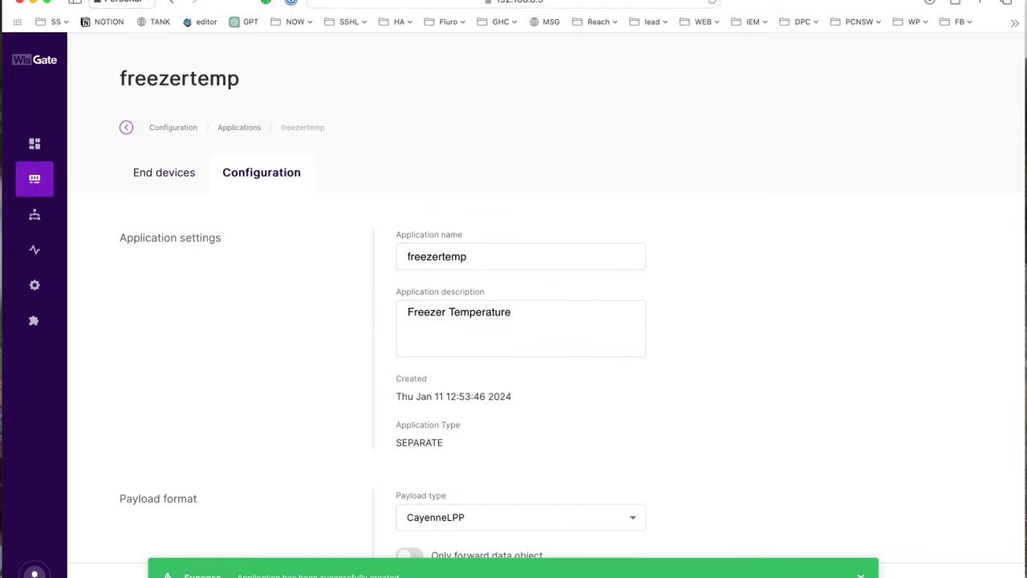
# Open the freezertemp application's end devices and start adding a new end device.
pyautogui.scroll(-4, 679, 402)
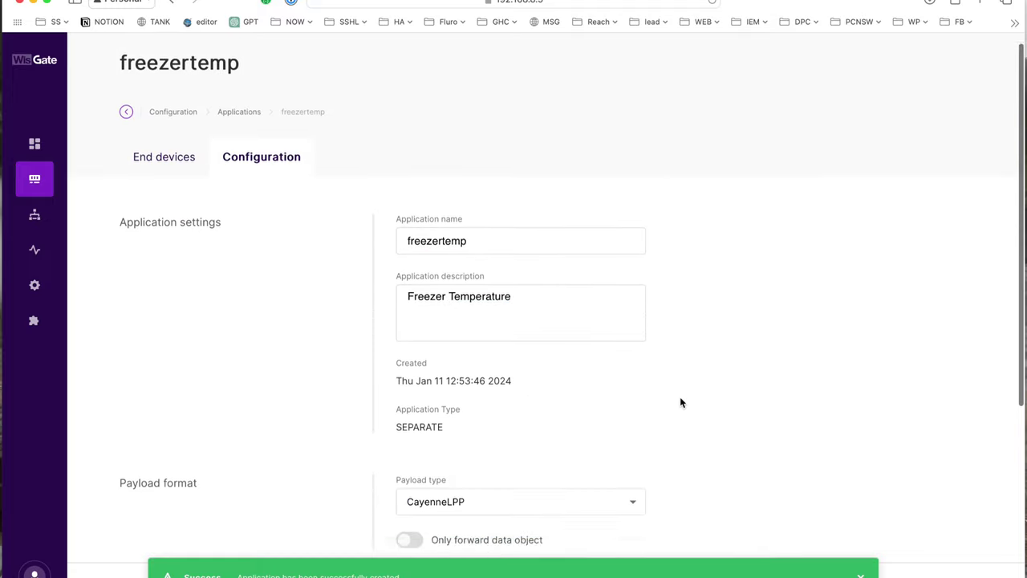
pyautogui.scroll(-3, 680, 401)
pyautogui.scroll(10, 680, 401)
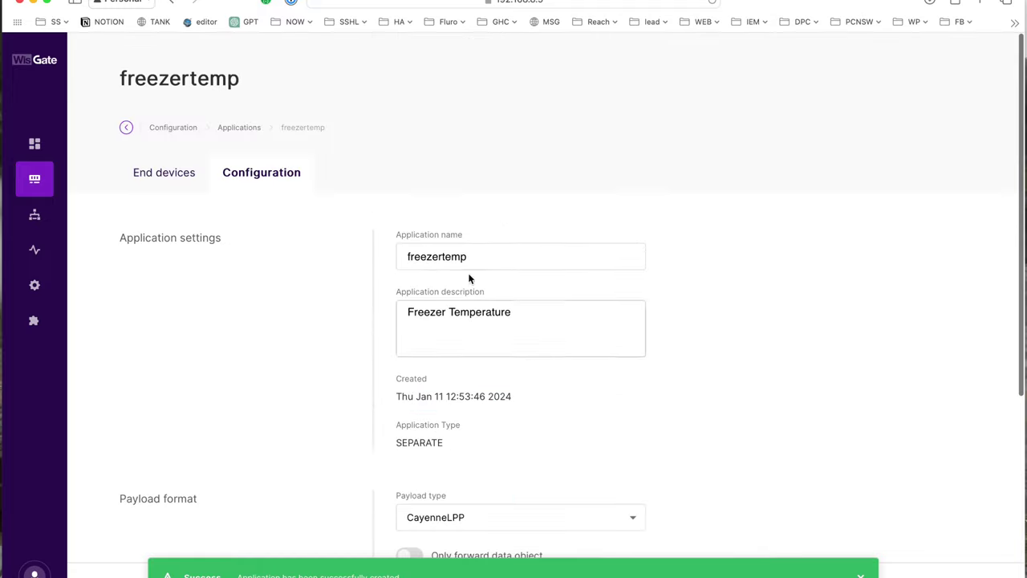
pyautogui.click(173, 178)
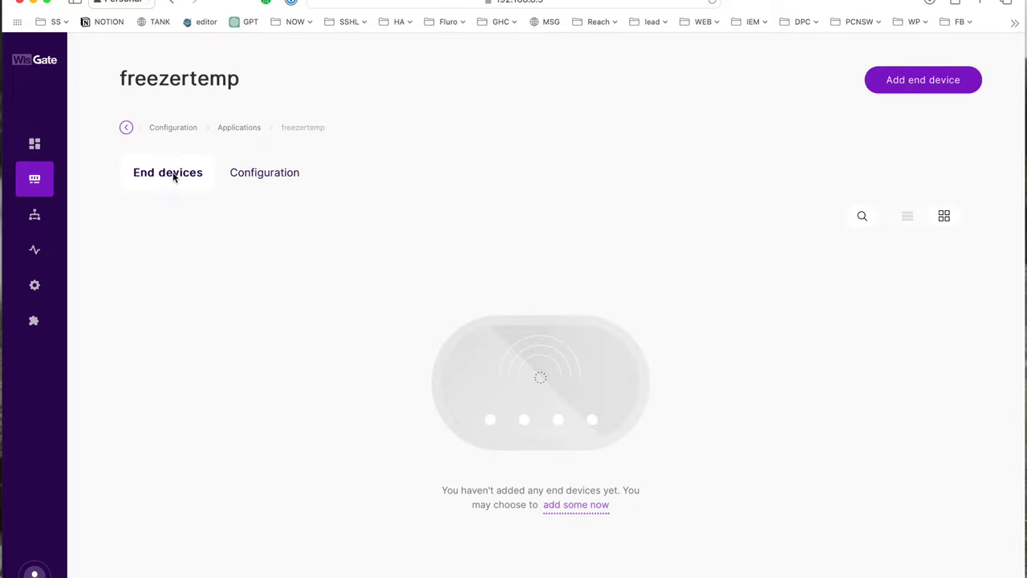
pyautogui.click(919, 85)
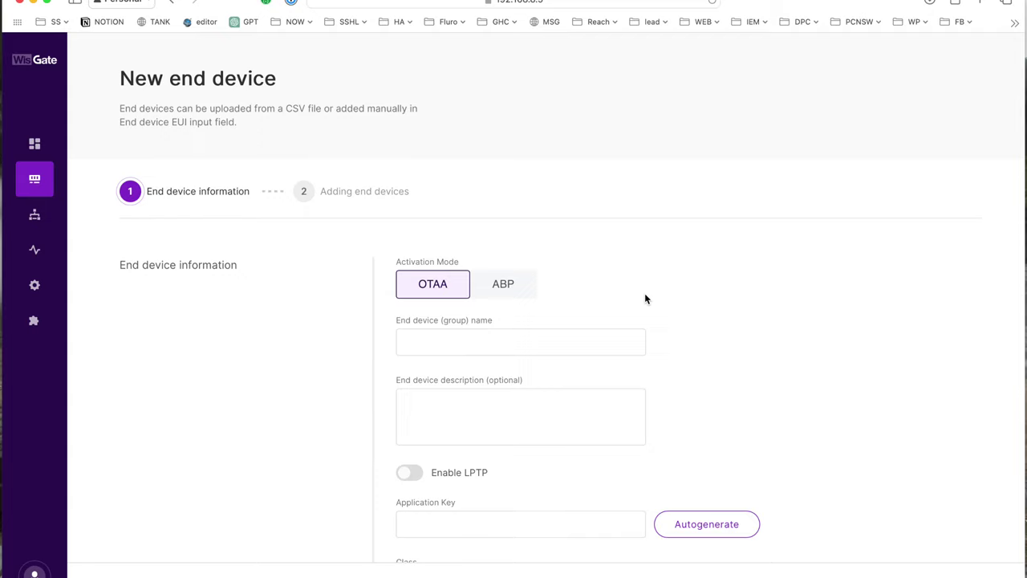
# Name the new end device freezertemp.
pyautogui.click(613, 343)
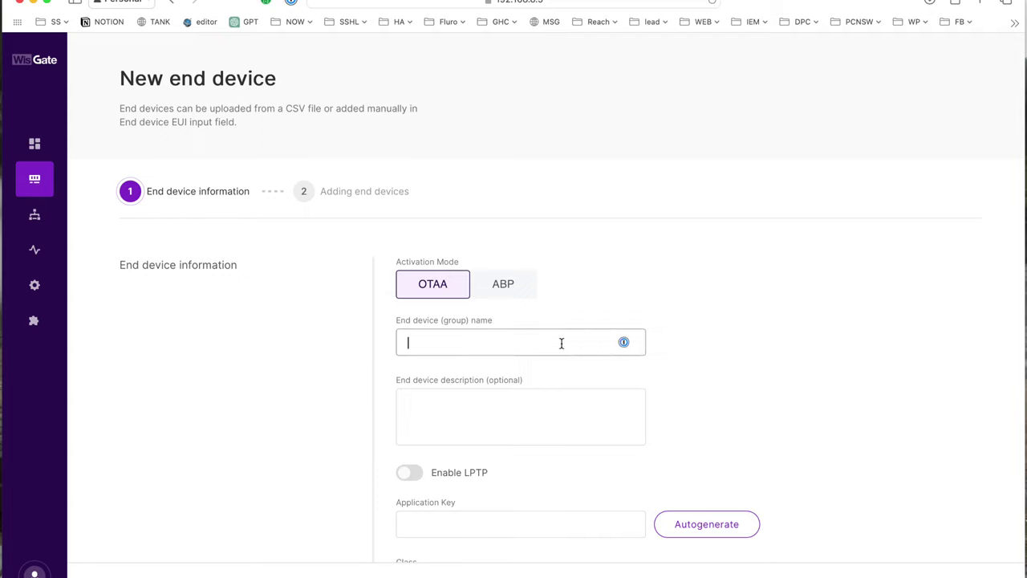
pyautogui.write('freezertemp1')
pyautogui.press('BackSpace')
pyautogui.click(573, 410)
# Switch to Photos to bring up the picture of the device's registration label.
pyautogui.scroll(-2, 563, 442)
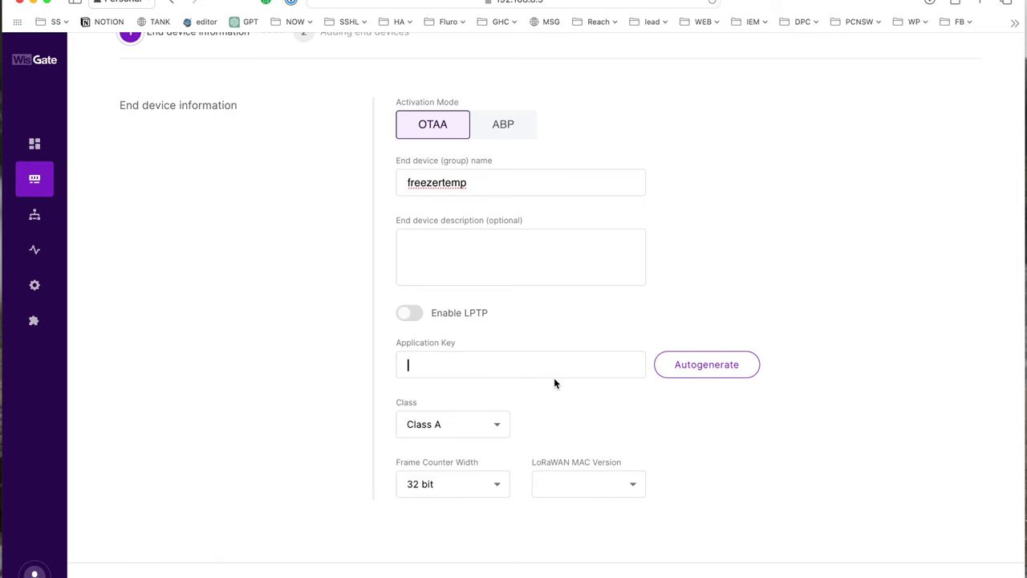
pyautogui.scroll(-1, 554, 377)
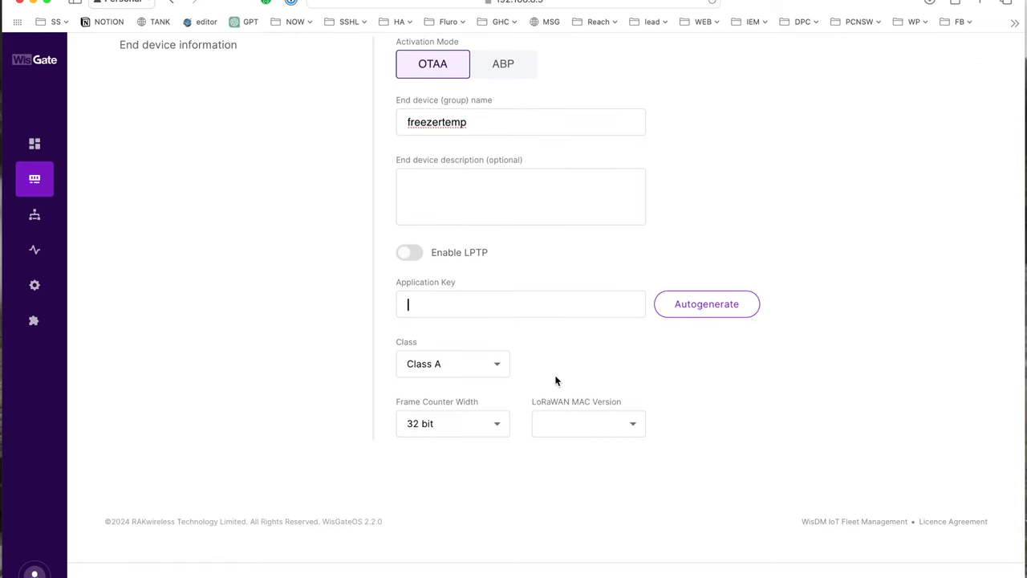
pyautogui.press('super+Tab')
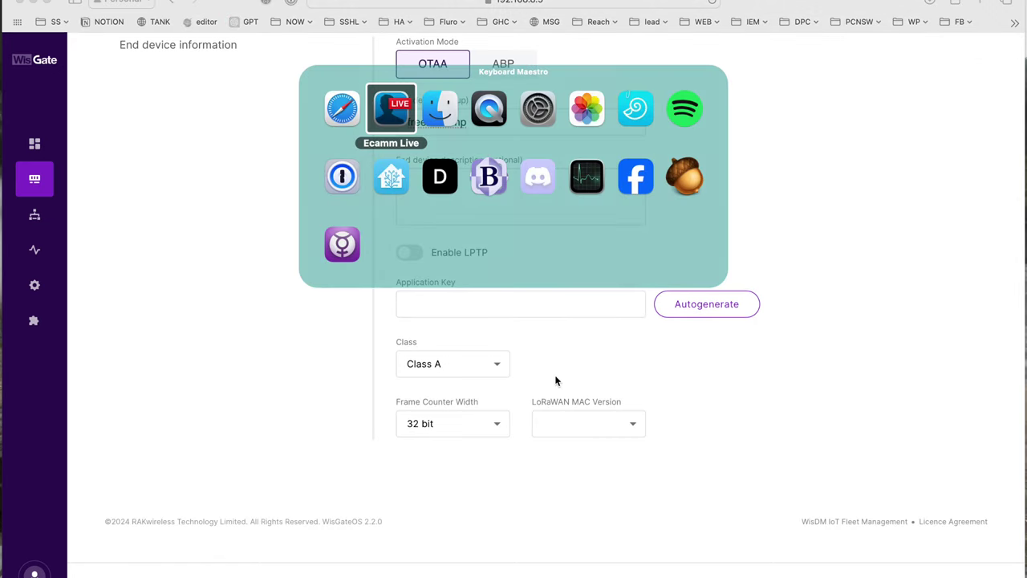
pyautogui.press('super+Tab')
pyautogui.press('super+Tab')
pyautogui.press('super+Tab')
pyautogui.press('super+Tab')
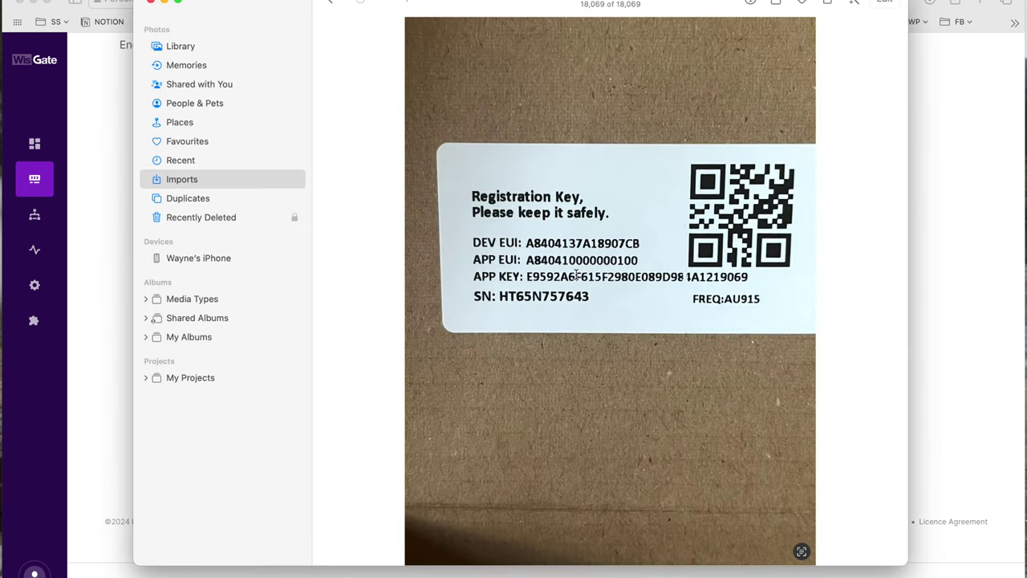
# Try to select the complete app key on the label photo and widen the Photos window.
pyautogui.doubleClick(576, 275)
pyautogui.moveTo(744, 274); pyautogui.dragTo(571, 293)
pyautogui.doubleClick(565, 276)
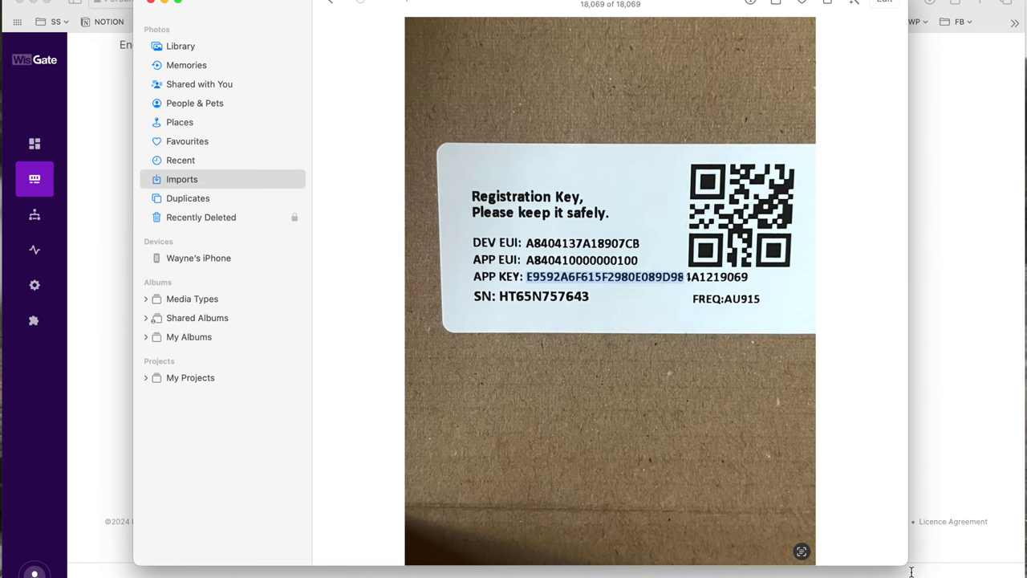
pyautogui.moveTo(907, 565); pyautogui.dragTo(1023, 569)
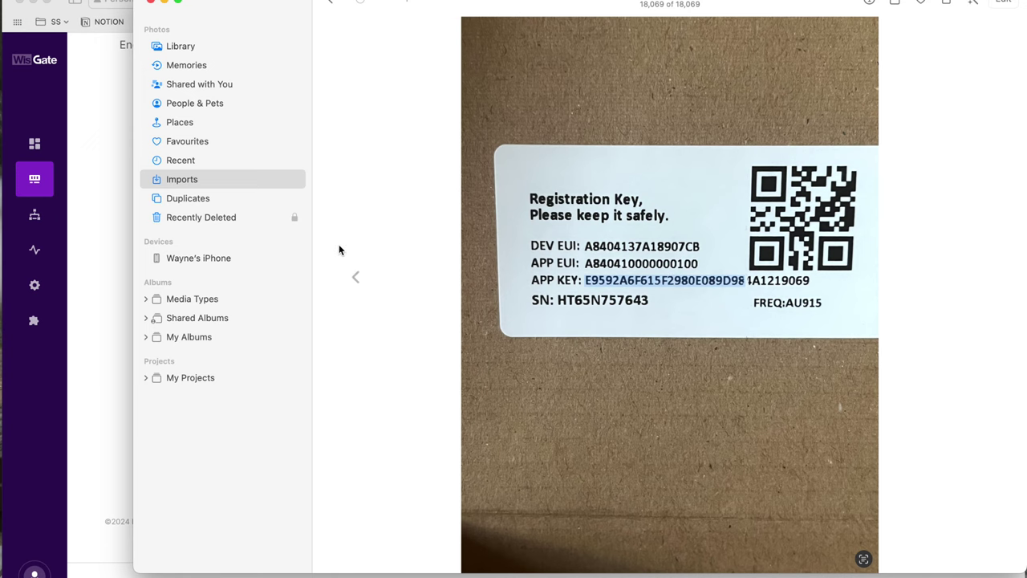
# Open the middle label photo of the latest import and copy the complete app key from it.
pyautogui.click(205, 176)
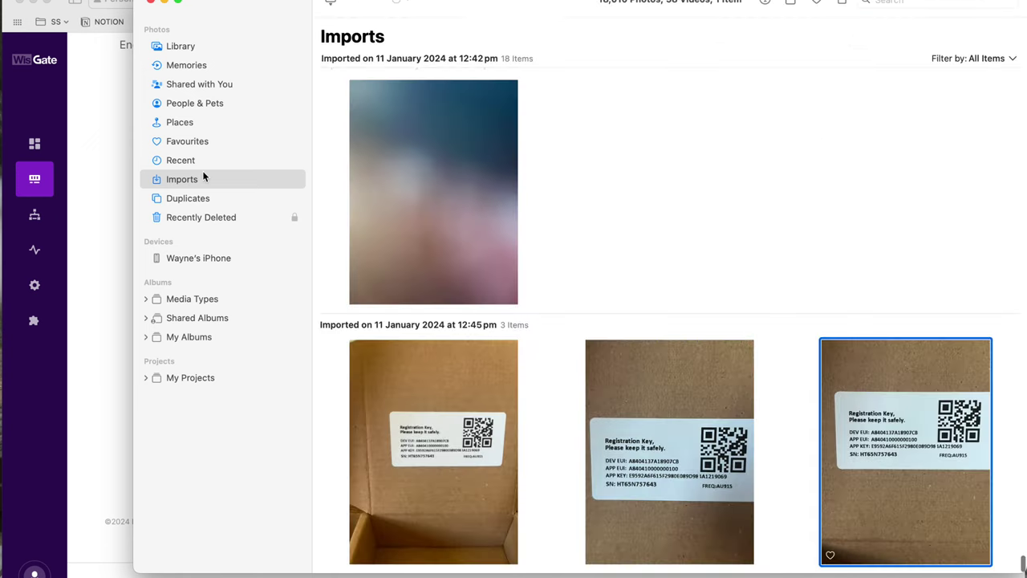
pyautogui.click(664, 435)
pyautogui.doubleClick(662, 429)
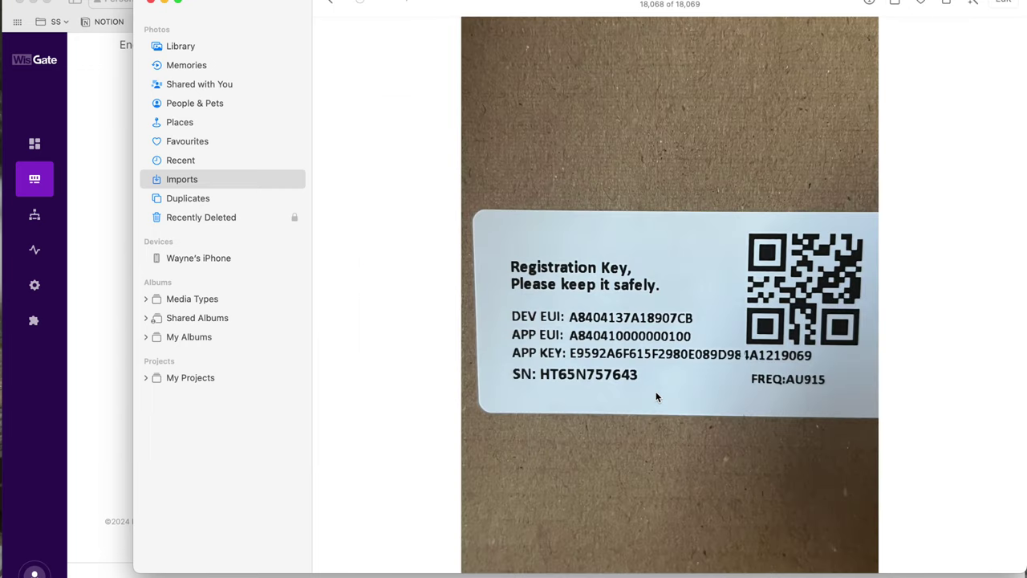
pyautogui.doubleClick(665, 353)
pyautogui.press('super+c')
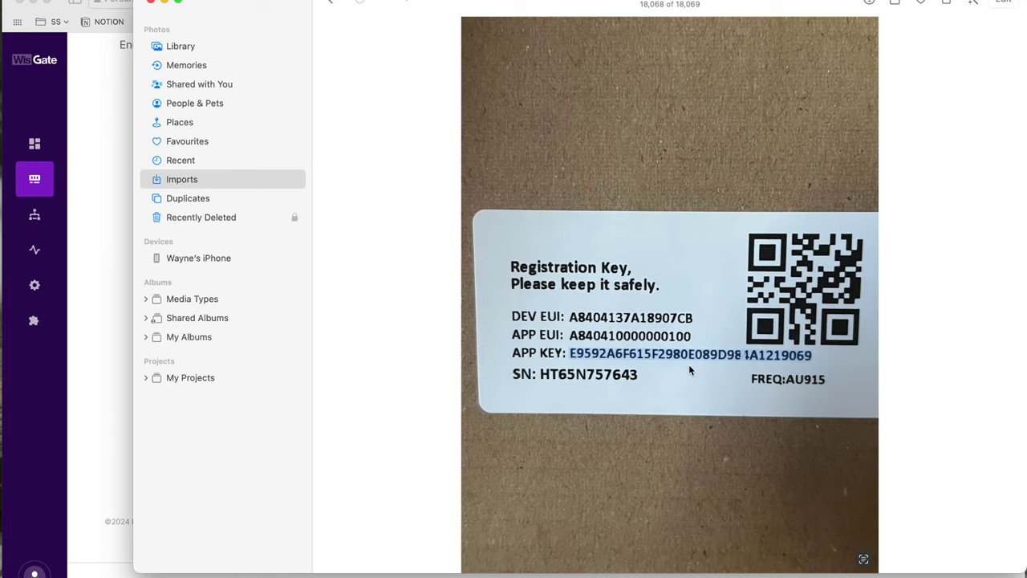
# Return to the end device form in the browser and paste the copied key as the Application Key.
pyautogui.click(78, 189)
pyautogui.click(516, 305)
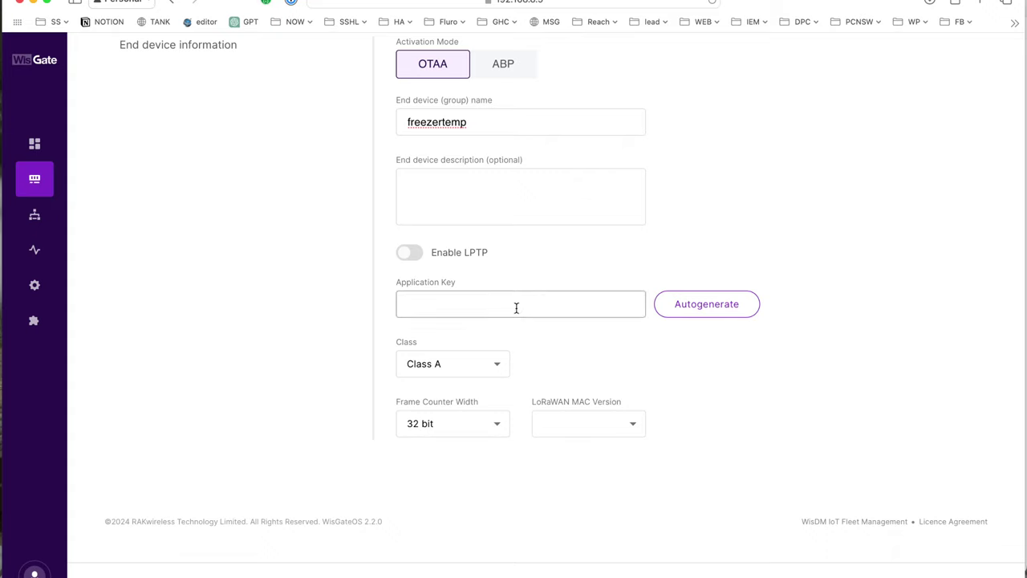
pyautogui.press('super+v')
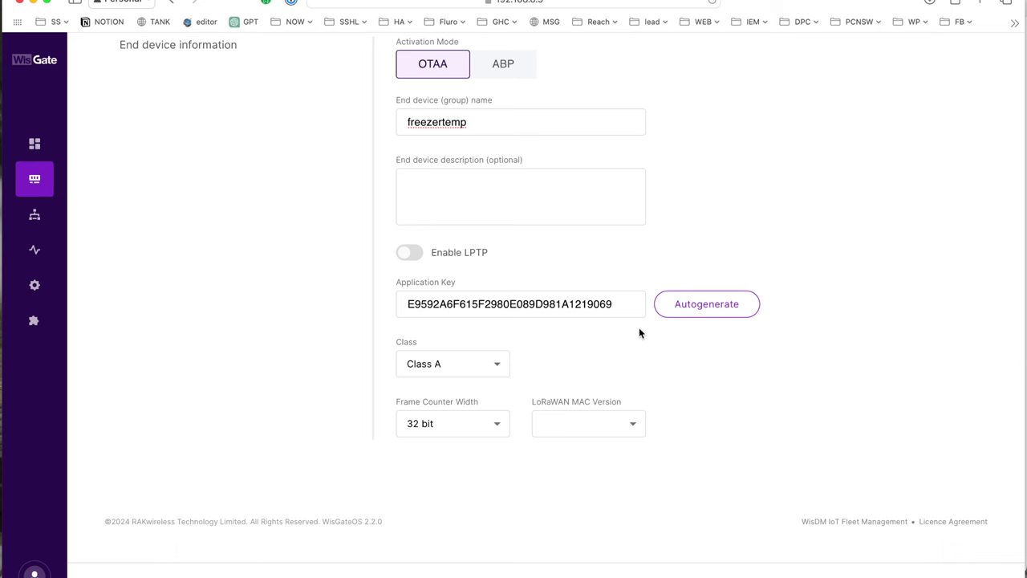
# Check the Application Key against the label photo and correct its one misread character.
pyautogui.press('super+Tab')
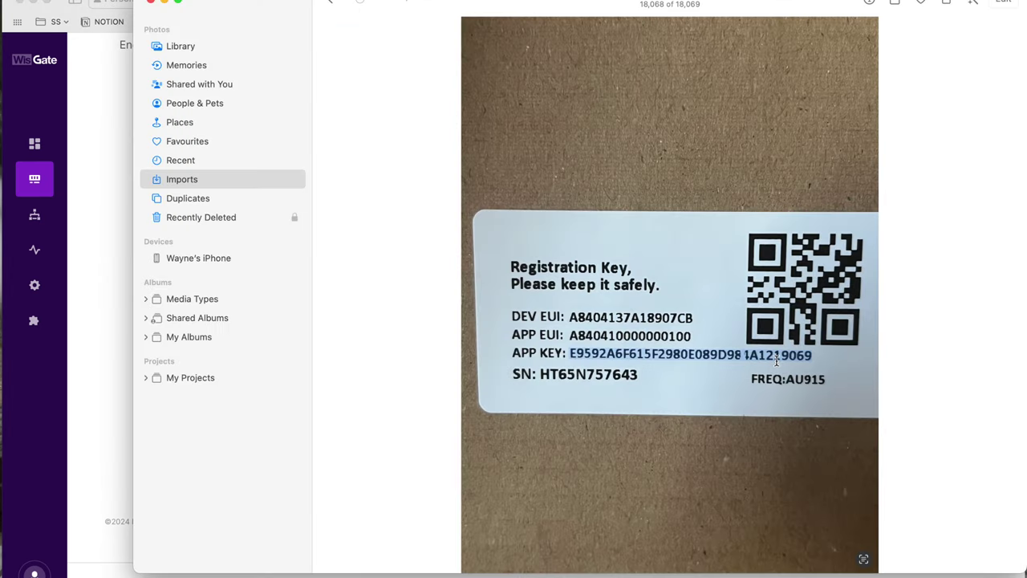
pyautogui.press('super+Tab')
pyautogui.press('super+v')
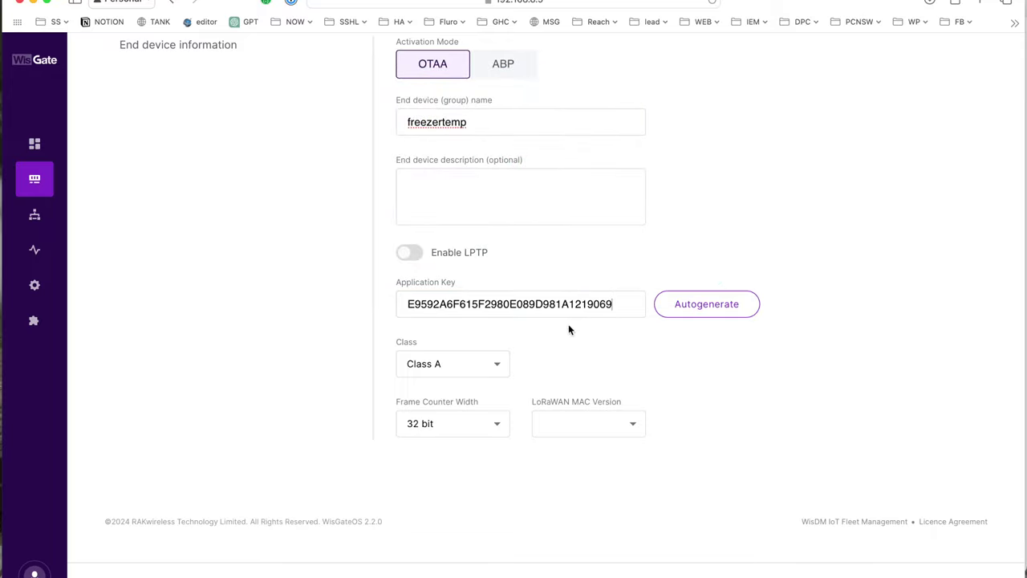
pyautogui.click(562, 305)
pyautogui.press('BackSpace')
pyautogui.write('4')
pyautogui.scroll(1, 757, 405)
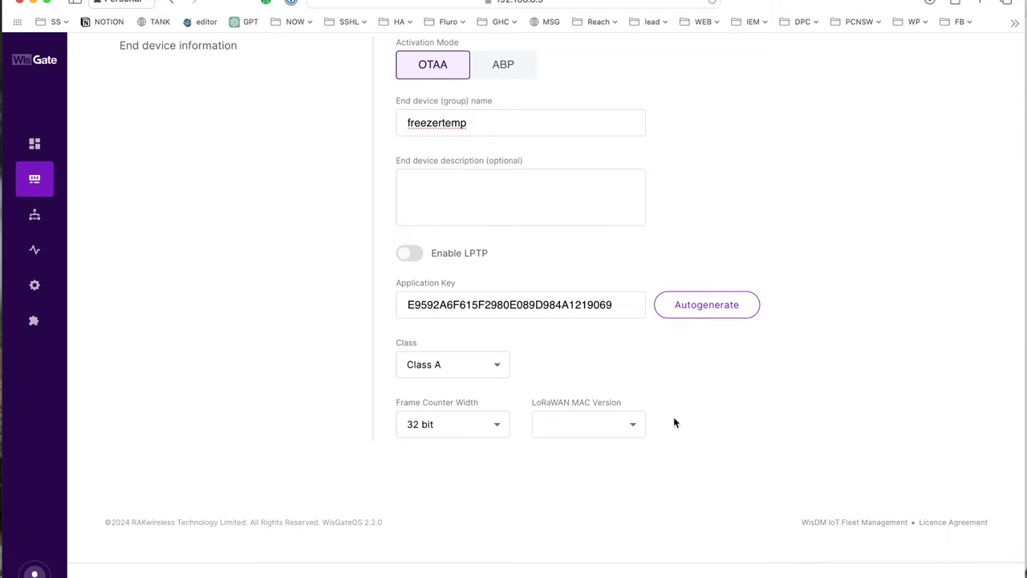
# Set the LoRaWAN MAC version to V1.0.3 and proceed to adding the end devices.
pyautogui.click(618, 425)
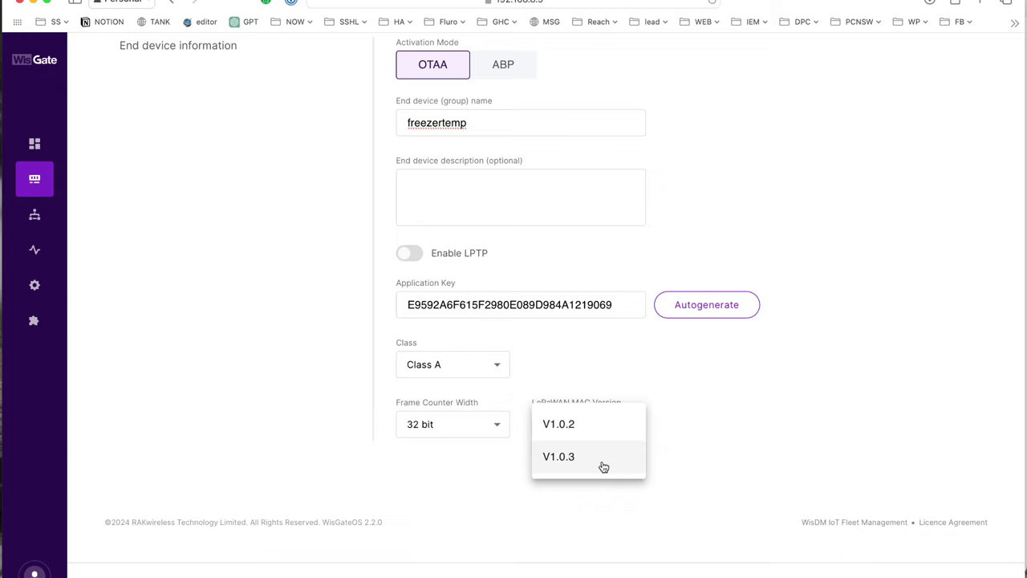
pyautogui.click(604, 465)
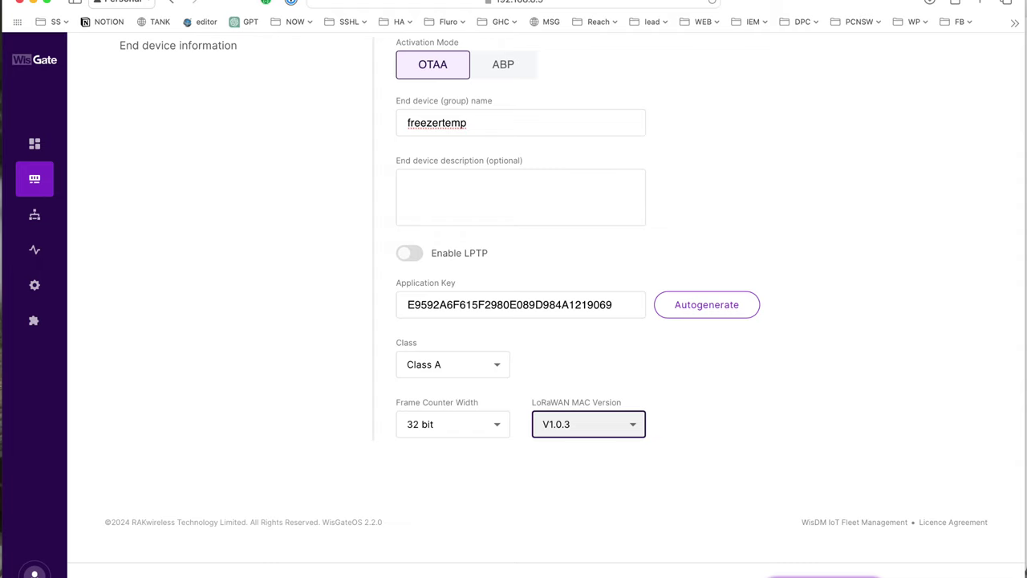
pyautogui.click(823, 574)
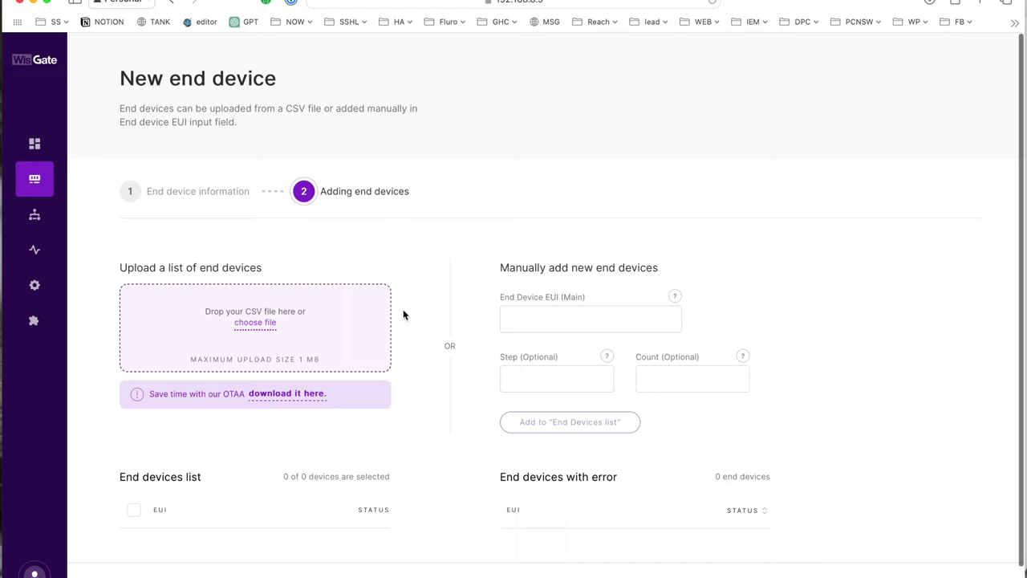
# Switch to the label photo in Photos and copy the DEV EUI for the manual end device entry.
pyautogui.scroll(-2, 432, 321)
pyautogui.click(564, 261)
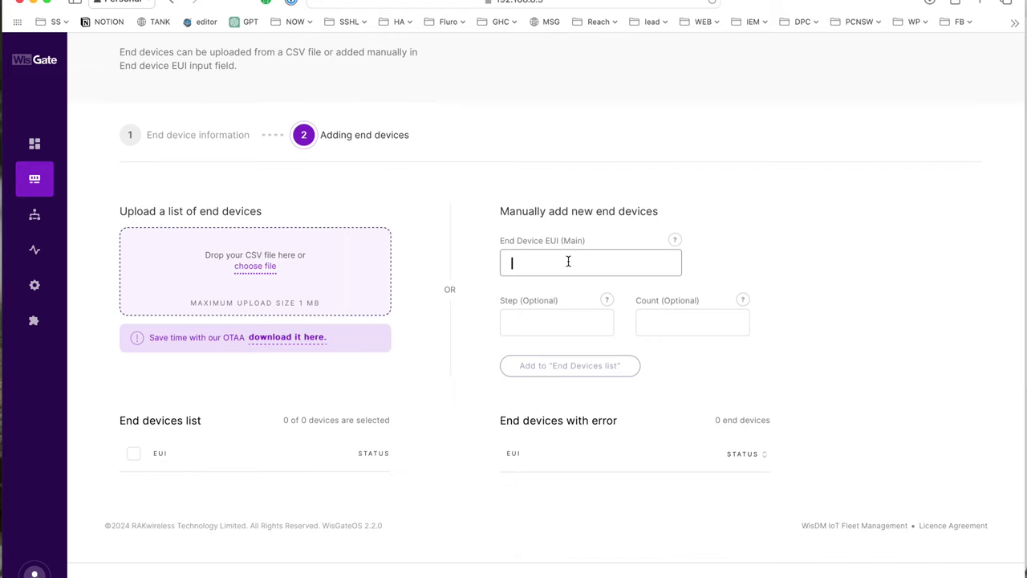
pyautogui.hotkey('alt', 'space')
pyautogui.press('Return')
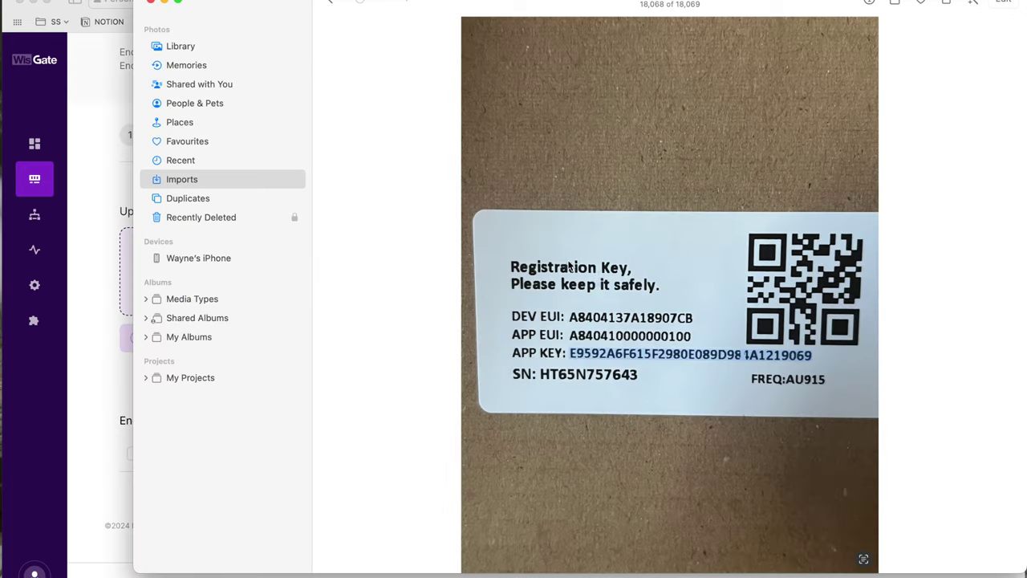
pyautogui.doubleClick(622, 317)
pyautogui.press('super+c')
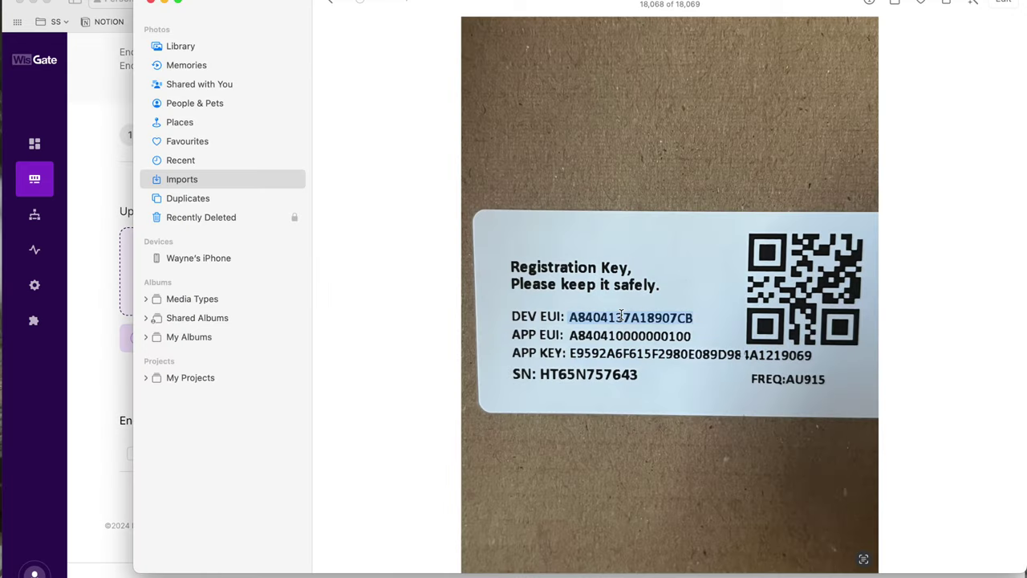
# Return to the end device form in the browser and paste the copied DEV EUI as the main End Device EUI.
pyautogui.hotkey('alt', 'space')
pyautogui.press('Return')
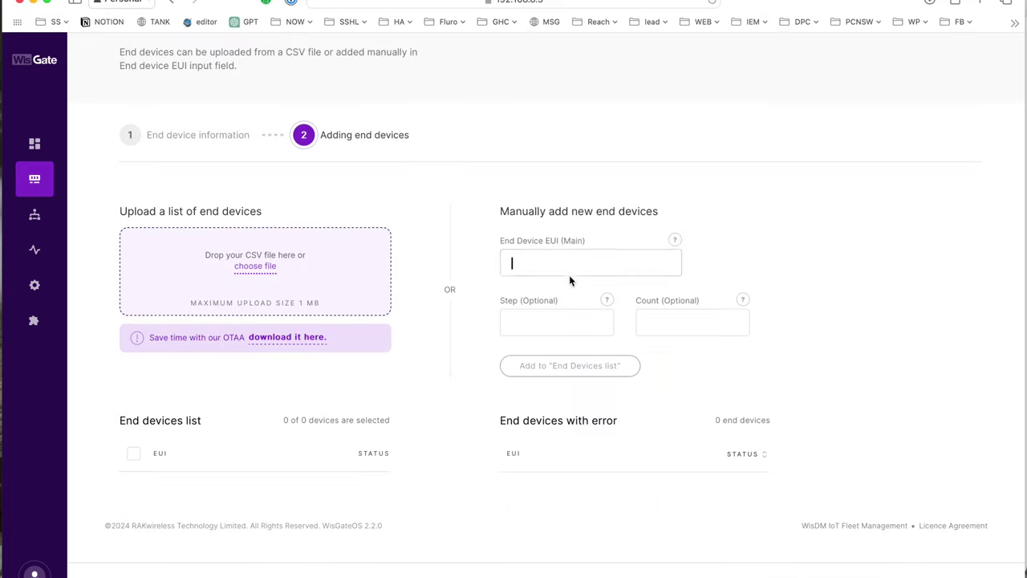
pyautogui.click(554, 264)
pyautogui.press('super+v')
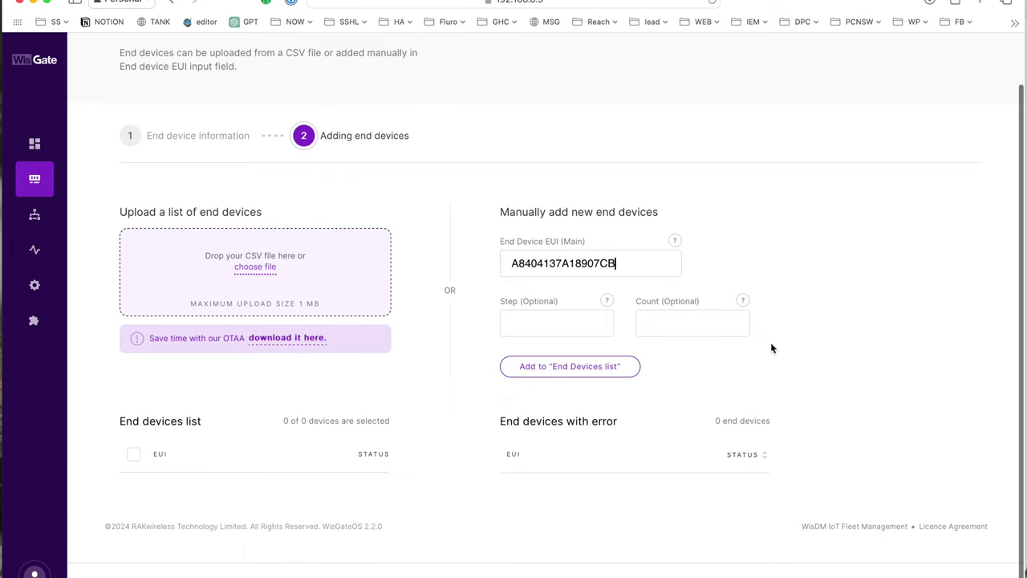
# Add the entered EUI to the end devices list, leaving step and count empty, and finish creating the device.
pyautogui.click(578, 321)
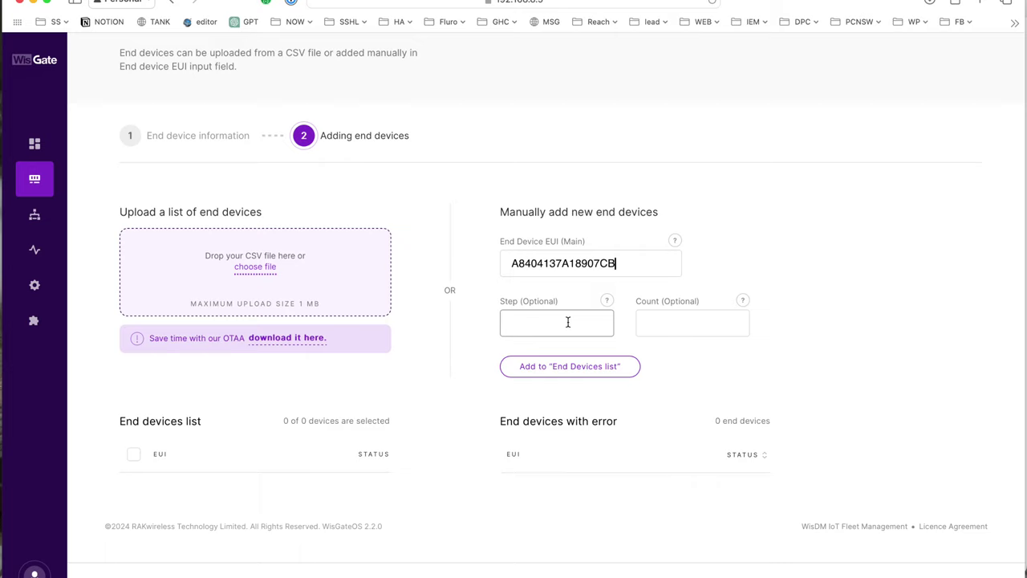
pyautogui.scroll(-1, 820, 373)
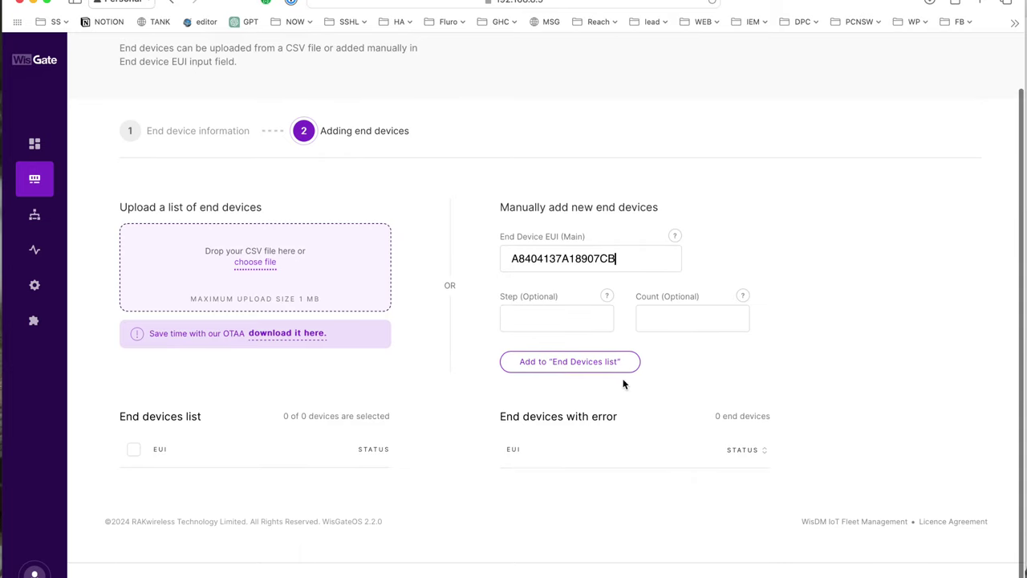
pyautogui.click(587, 365)
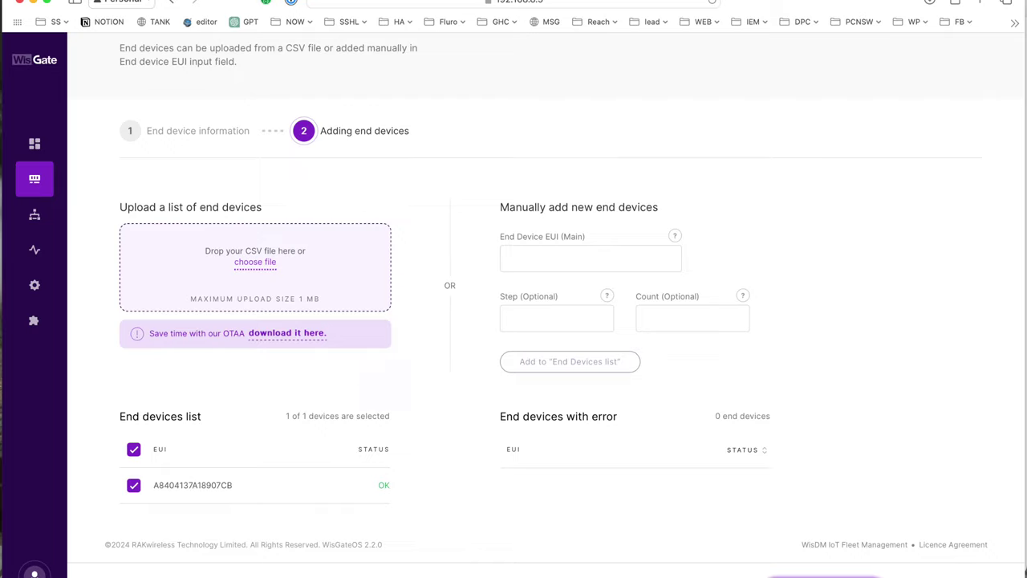
pyautogui.click(824, 576)
pyautogui.click(382, 387)
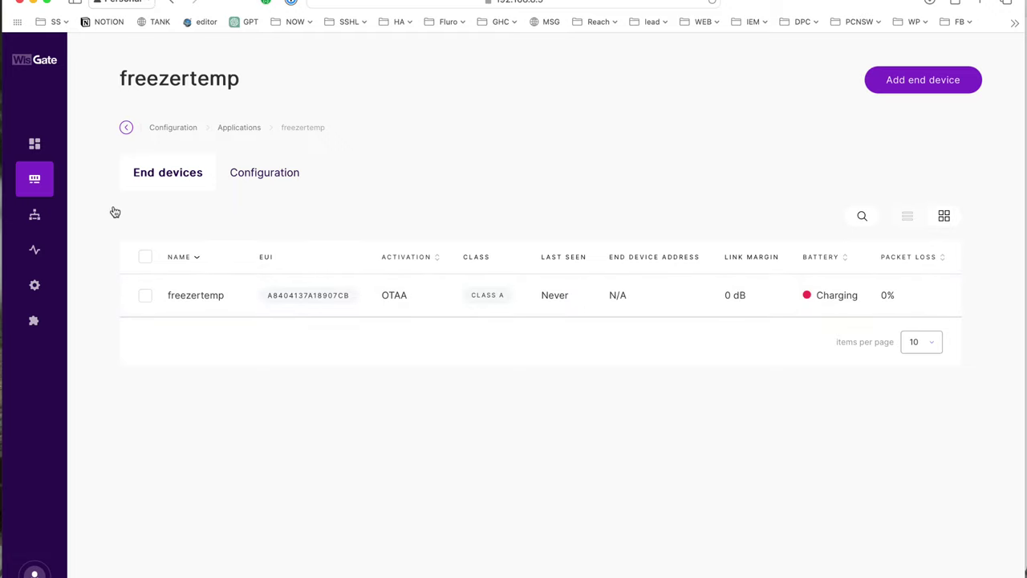
# Open the dashboard's LoRa statistics and look through the packet, channel usage and traffic charts.
pyautogui.click(36, 146)
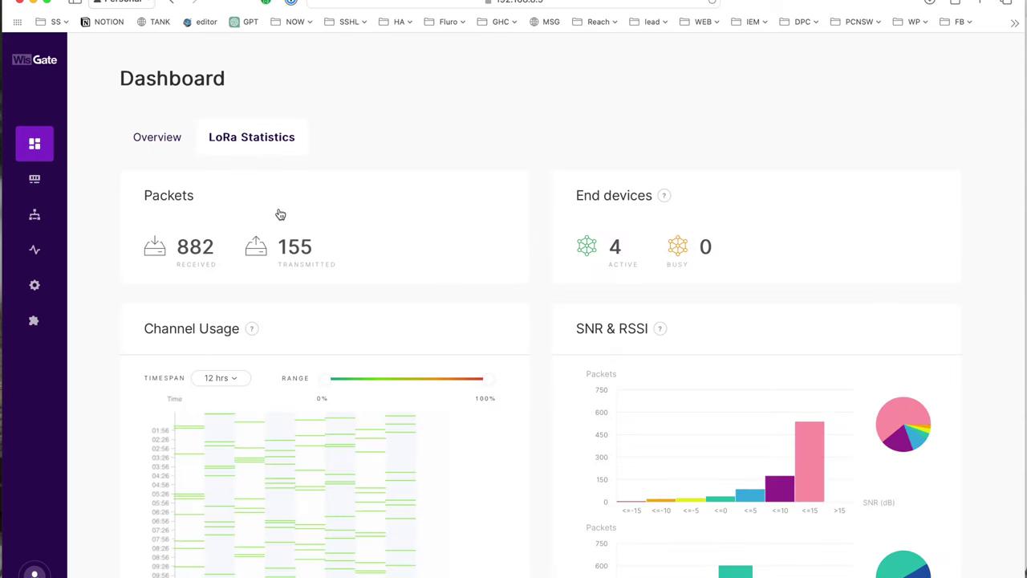
pyautogui.scroll(-10, 458, 293)
pyautogui.scroll(10, 458, 294)
pyautogui.scroll(-12, 458, 293)
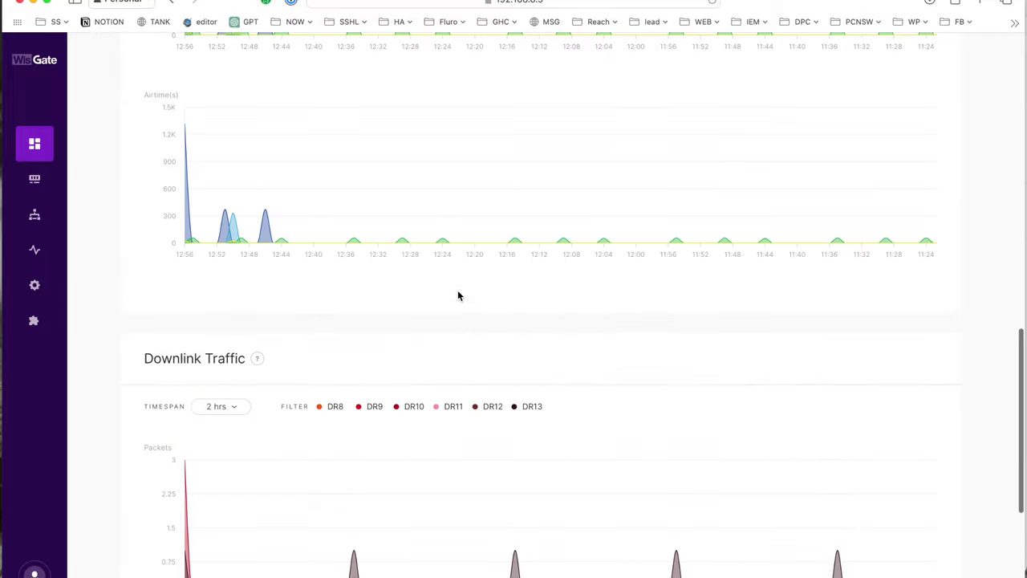
pyautogui.scroll(12, 458, 293)
# Open the freezertemp application from the gateway's application list and check when its end device was last seen.
pyautogui.click(35, 180)
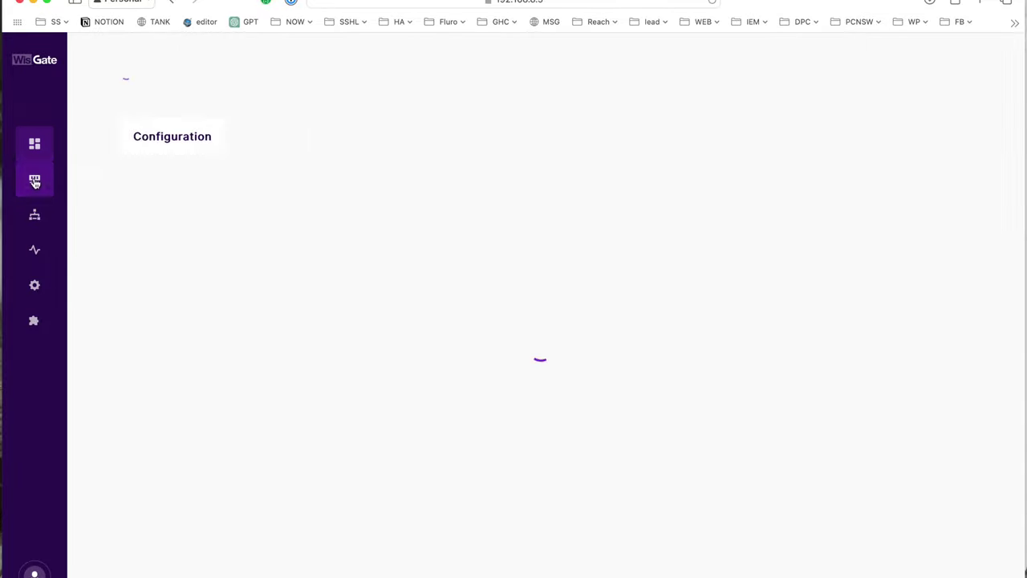
pyautogui.click(362, 154)
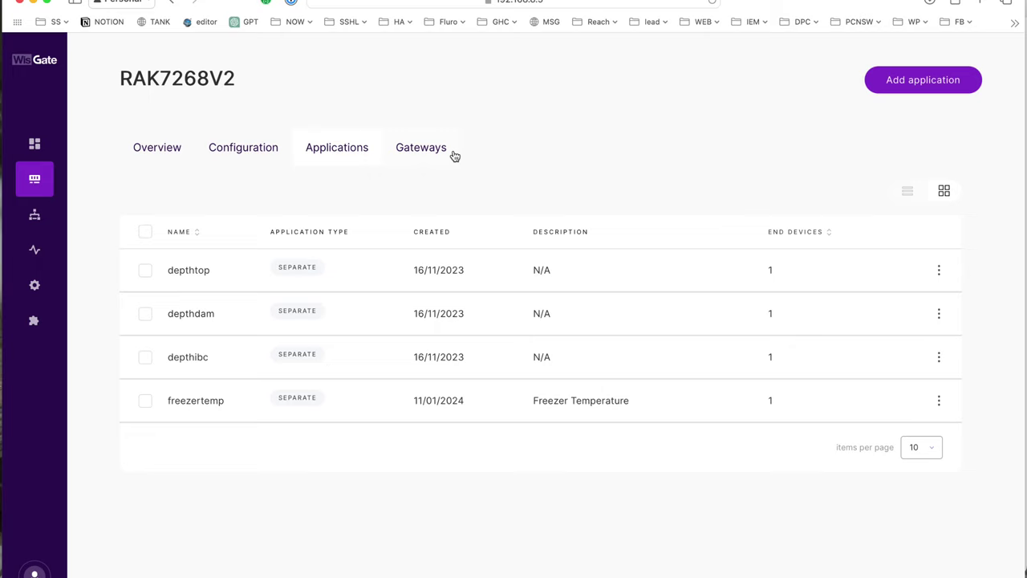
pyautogui.click(438, 153)
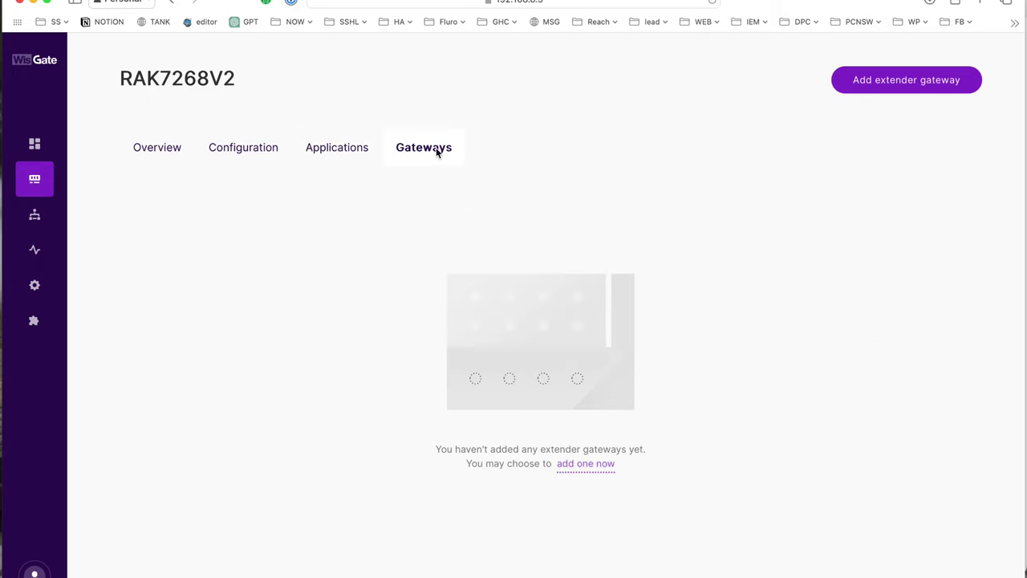
pyautogui.click(348, 149)
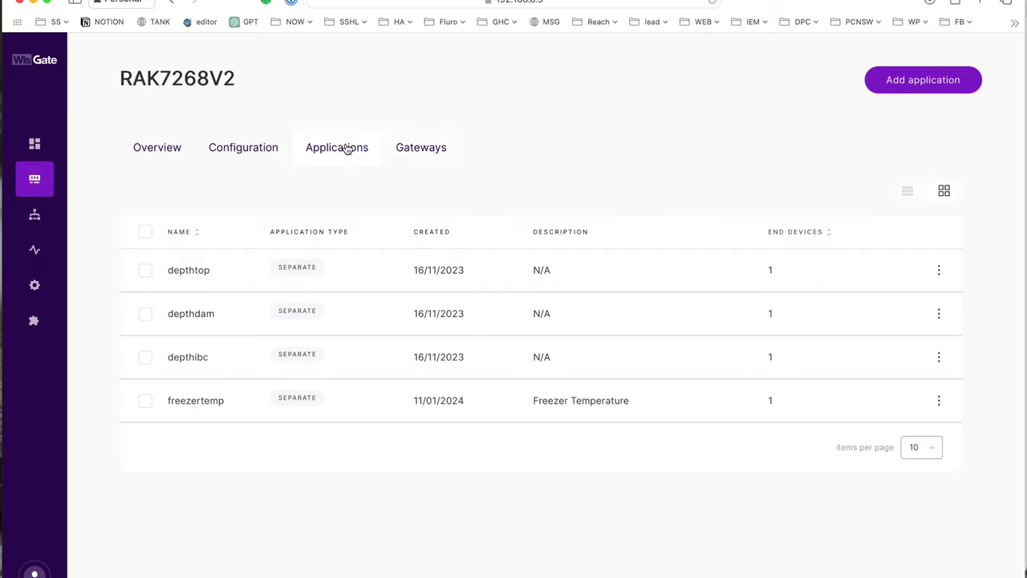
pyautogui.click(213, 401)
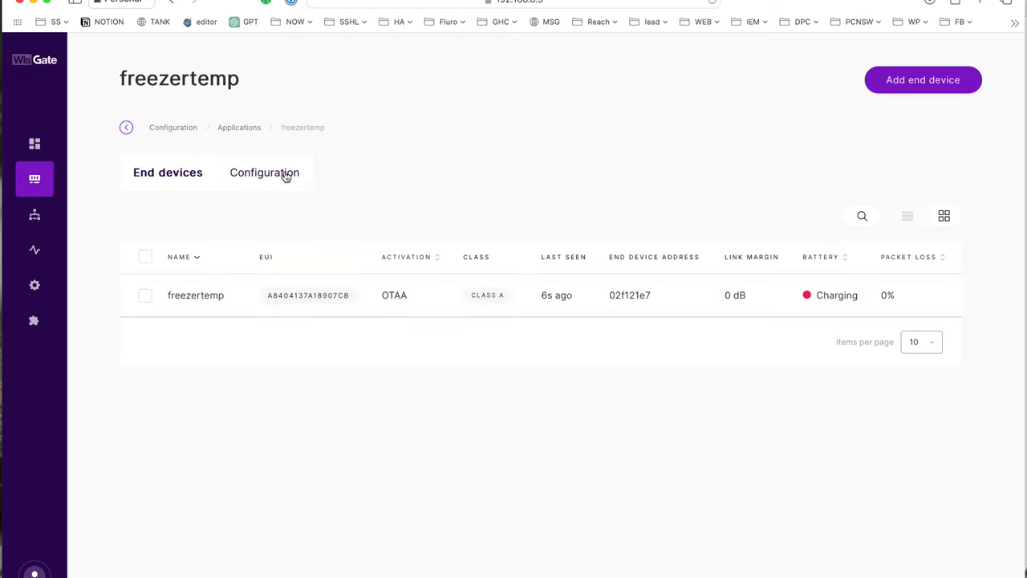
# Check the active end devices in the dashboard's LoRa statistics and view the LoRa network's extender gateways.
pyautogui.click(34, 144)
pyautogui.click(201, 138)
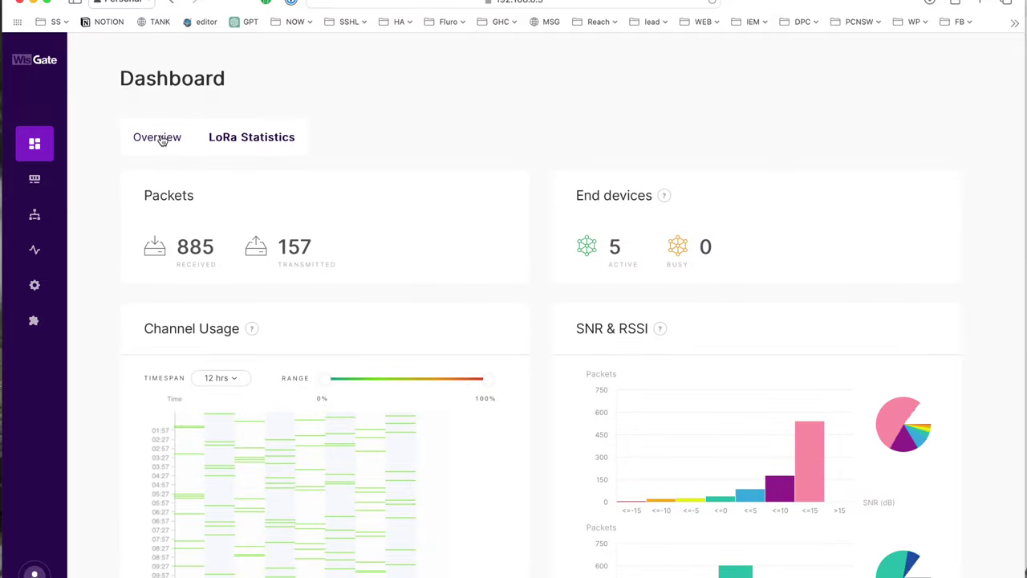
pyautogui.click(32, 179)
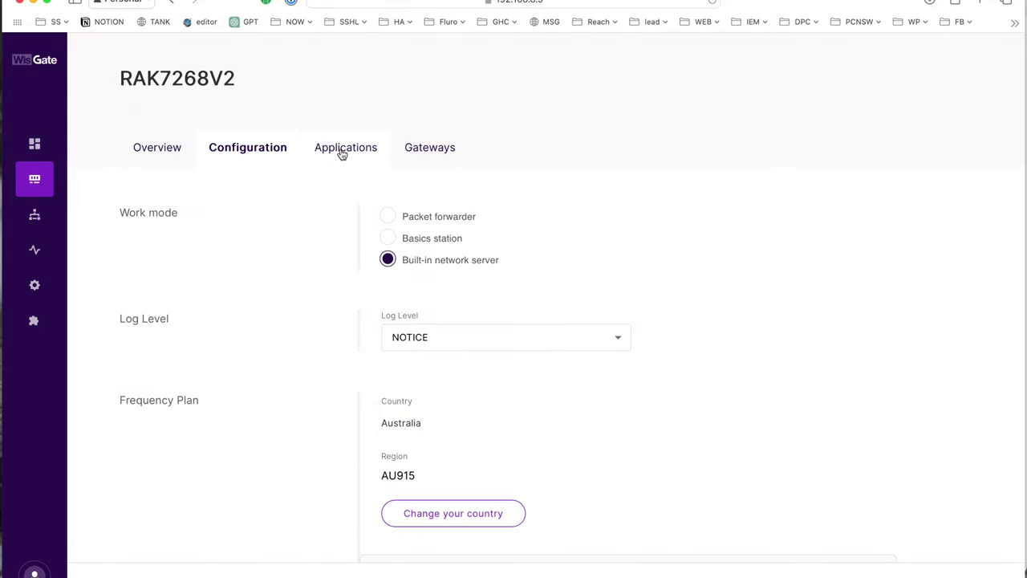
pyautogui.click(412, 150)
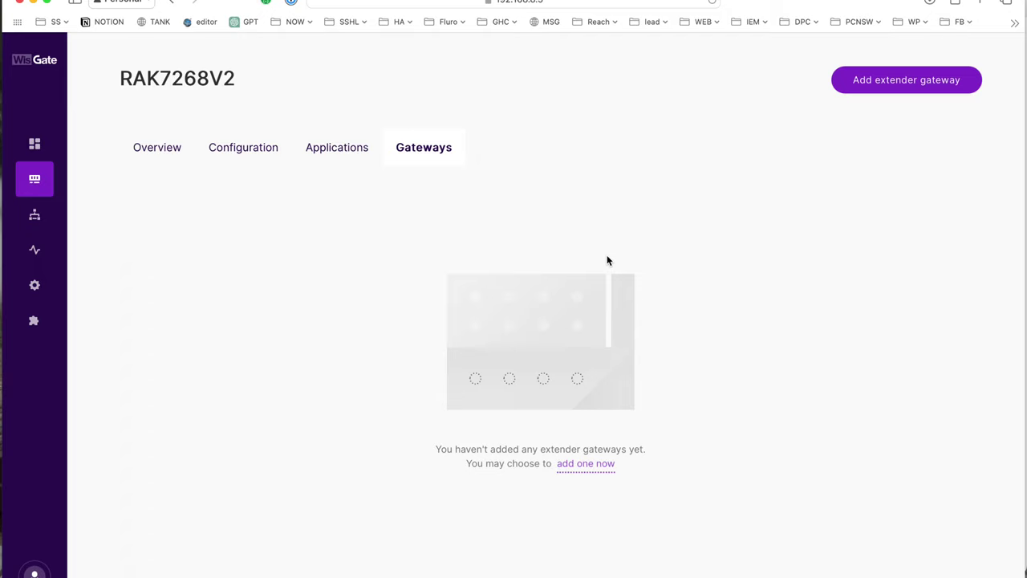
# Look through the built-in network server configuration and expand Network Server Parameters to examine its settings.
pyautogui.click(245, 147)
pyautogui.scroll(-10, 630, 397)
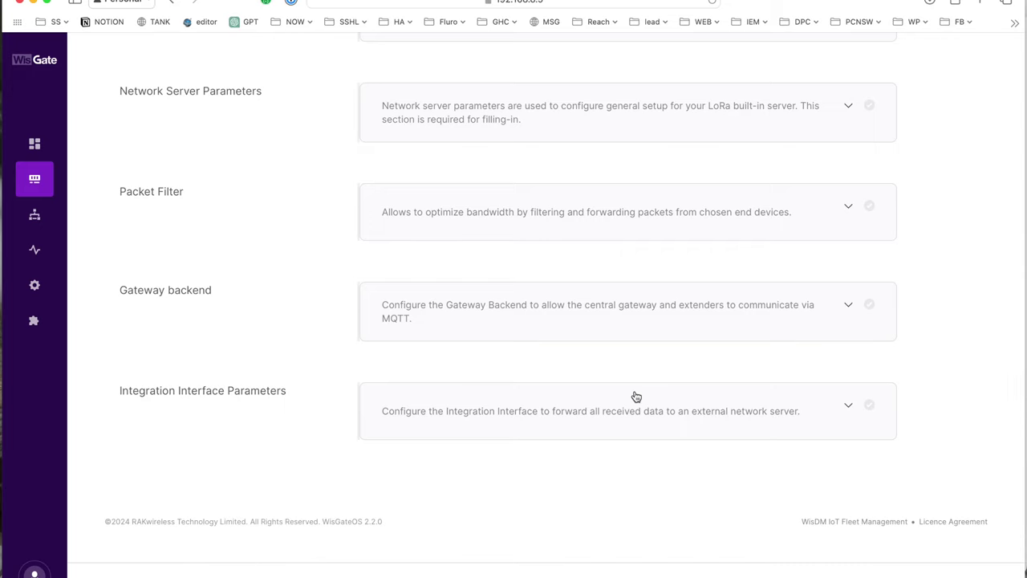
pyautogui.scroll(4, 636, 396)
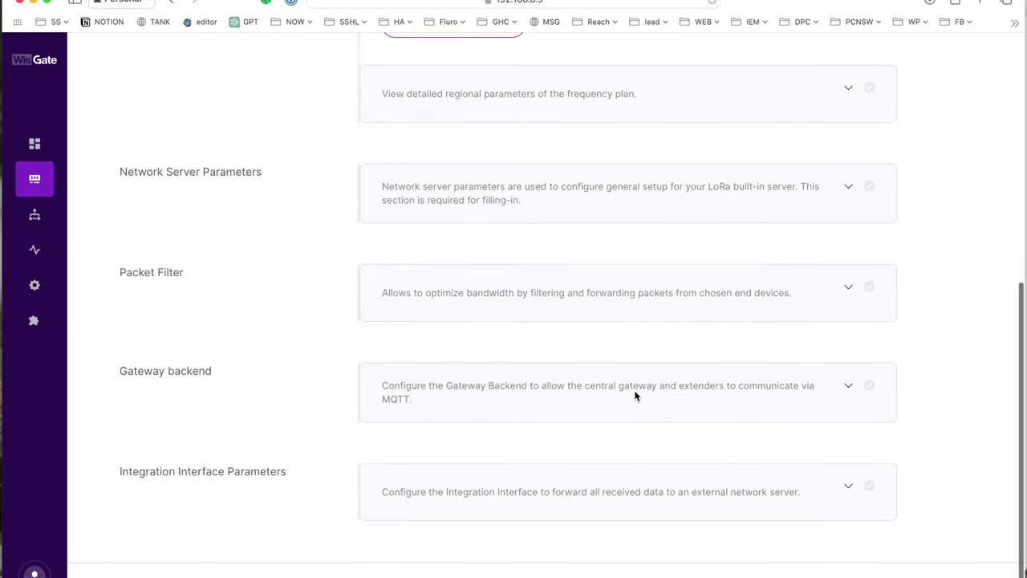
pyautogui.scroll(7, 636, 397)
pyautogui.scroll(-5, 635, 396)
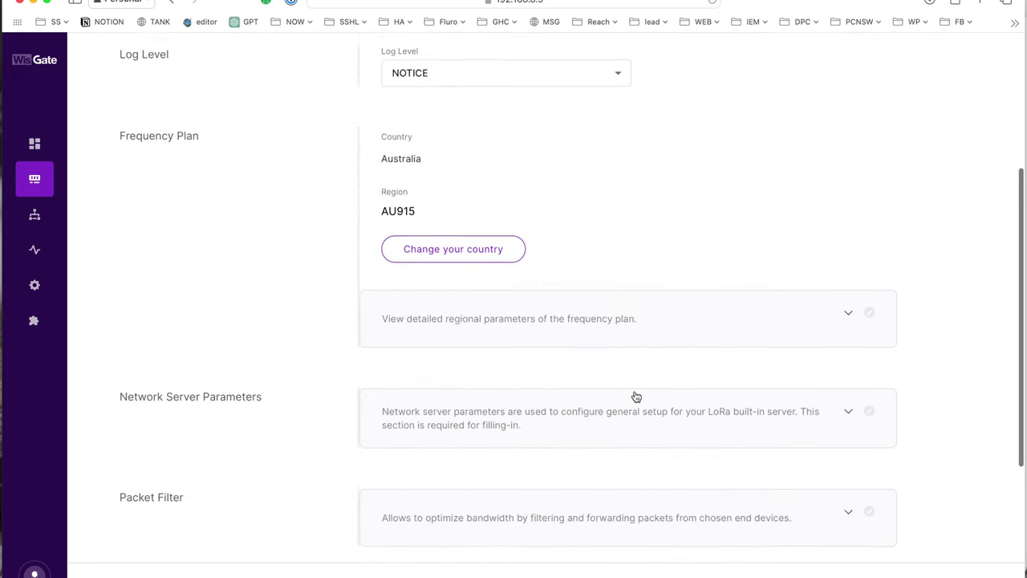
pyautogui.scroll(-2, 636, 397)
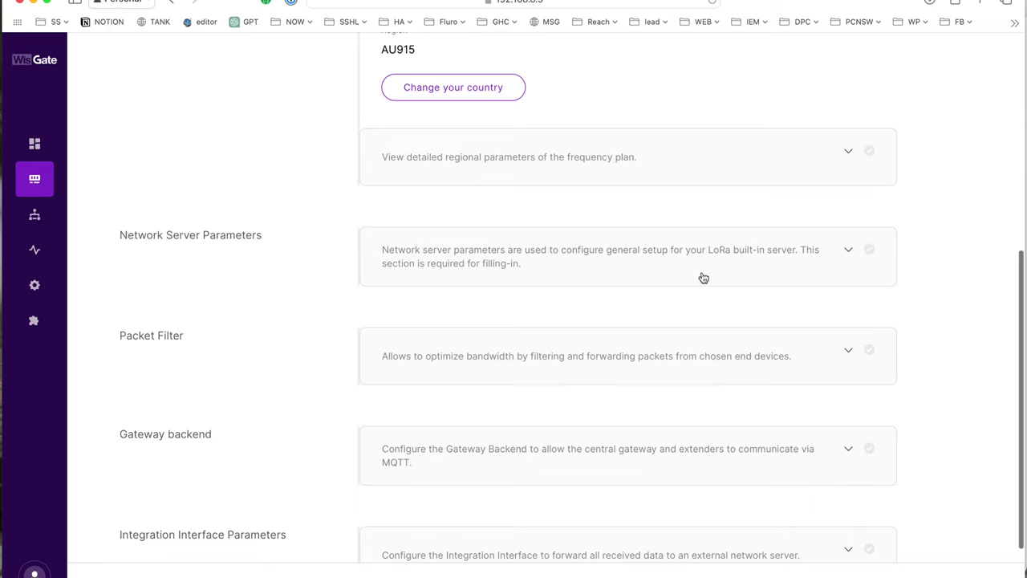
pyautogui.click(845, 253)
pyautogui.scroll(-5, 847, 257)
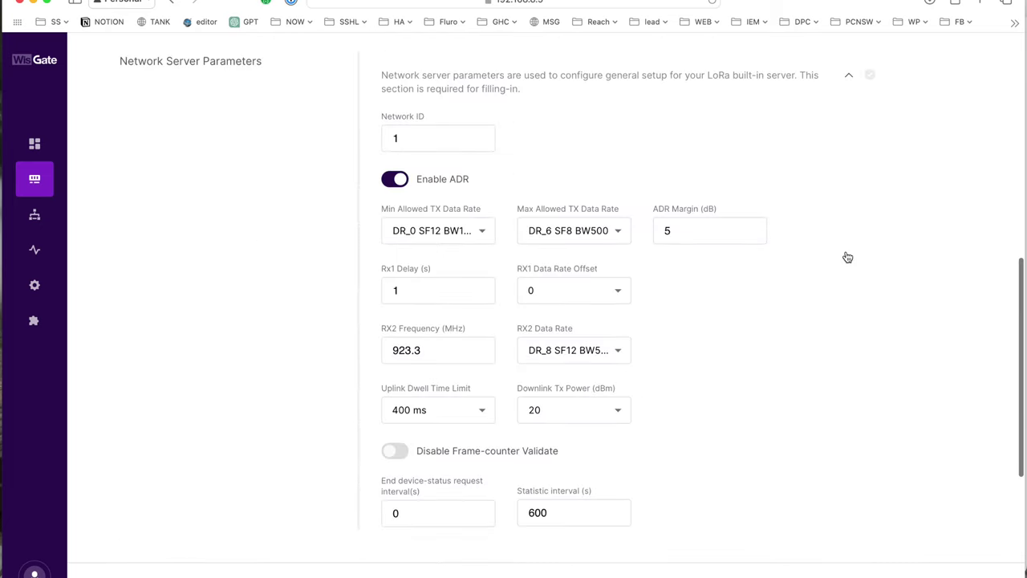
pyautogui.scroll(-5, 833, 303)
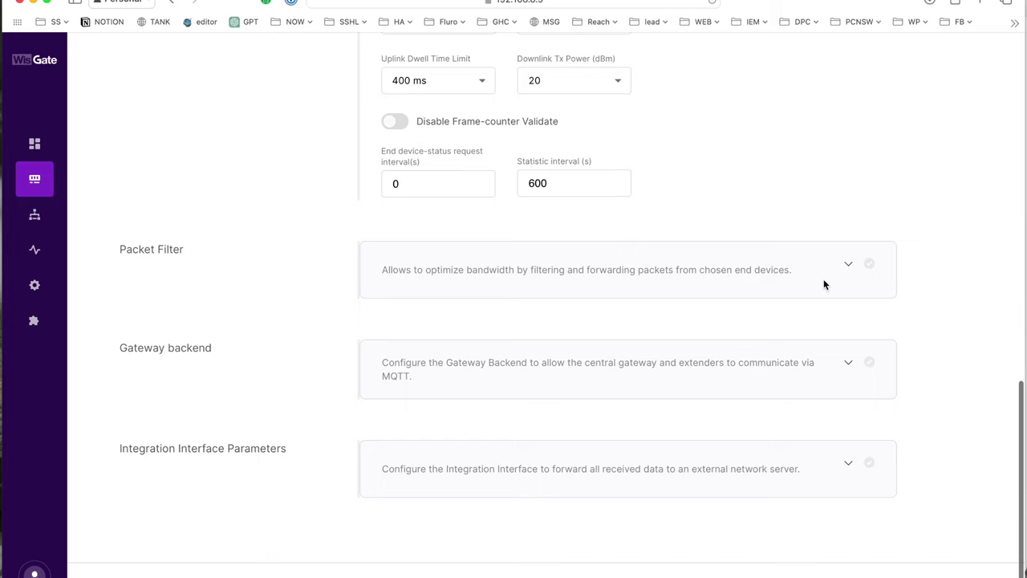
# Expand the Gateway backend settings and review the MQTT broker address, port, authentication and topics.
pyautogui.click(847, 358)
pyautogui.scroll(-5, 848, 353)
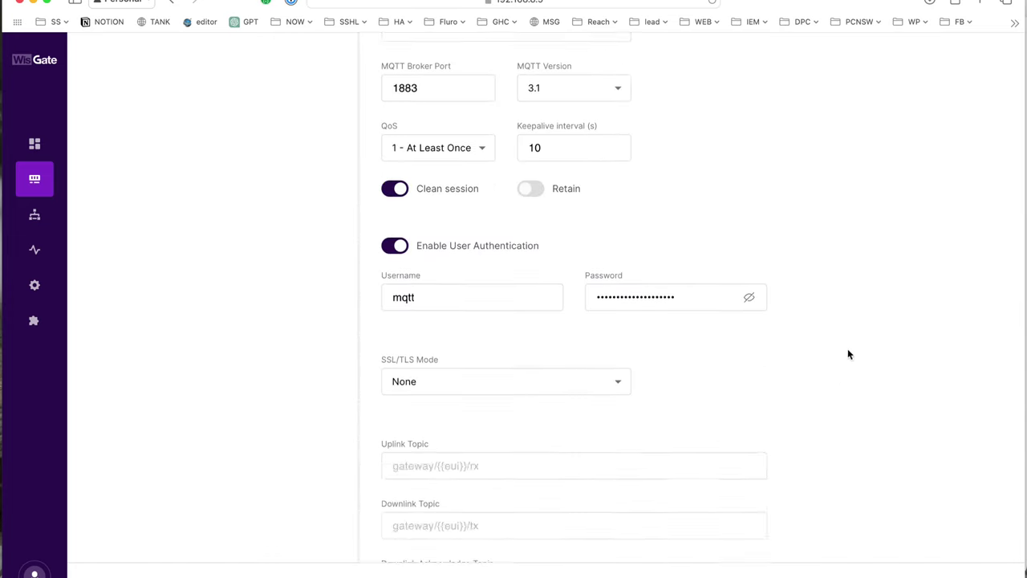
pyautogui.scroll(1, 843, 345)
pyautogui.scroll(3, 838, 339)
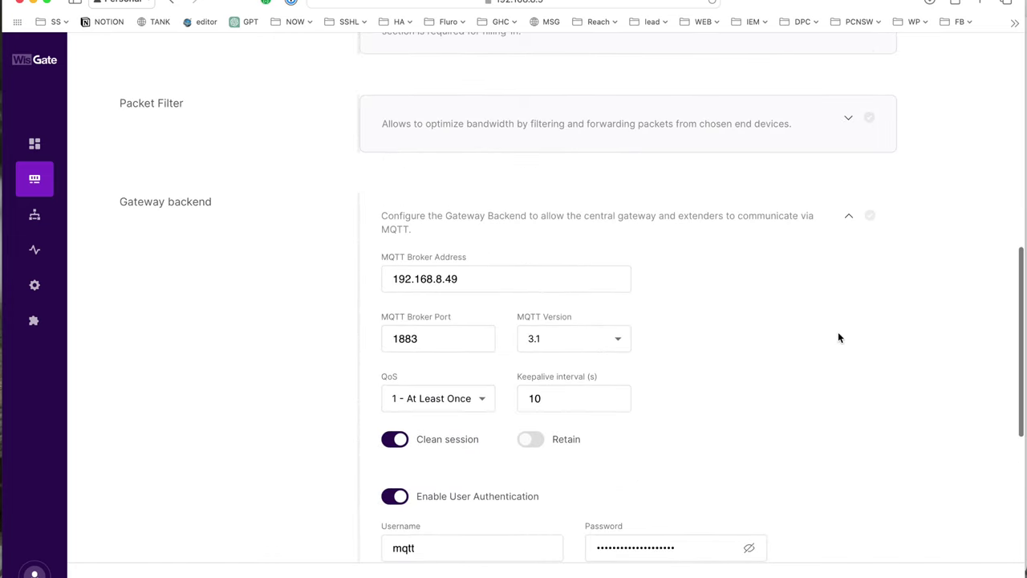
pyautogui.scroll(3, 839, 338)
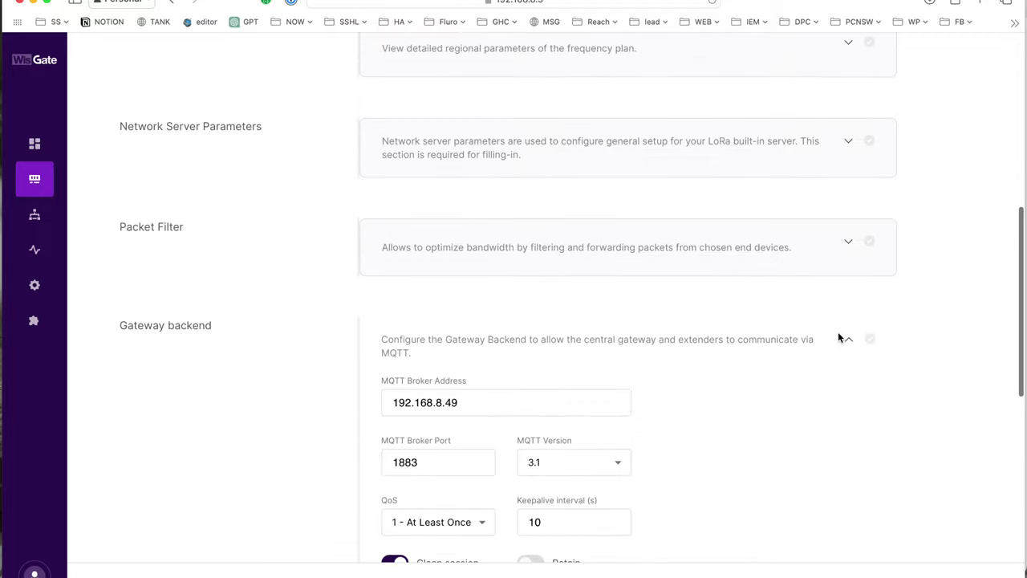
pyautogui.scroll(-3, 761, 404)
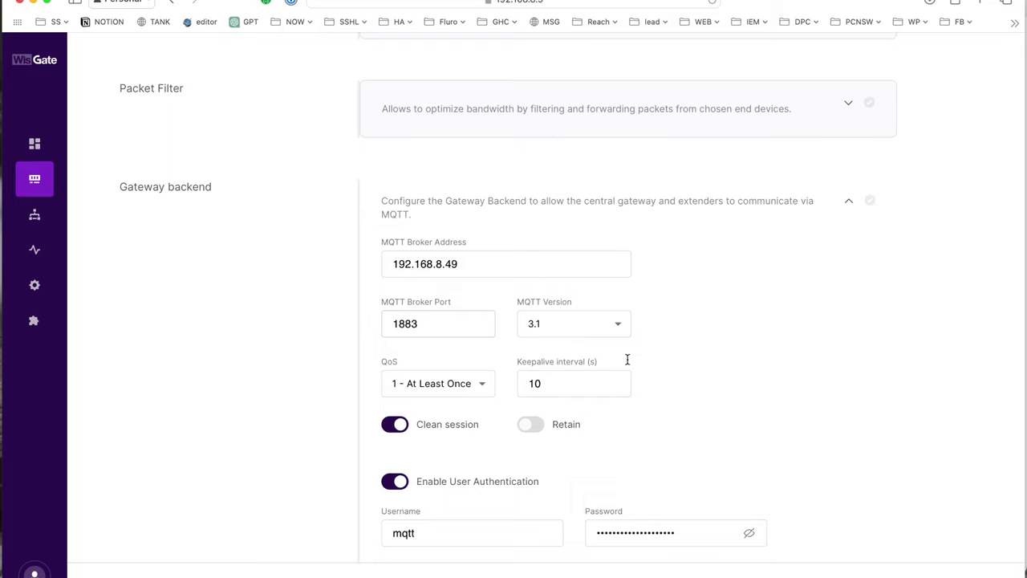
pyautogui.scroll(-1, 775, 426)
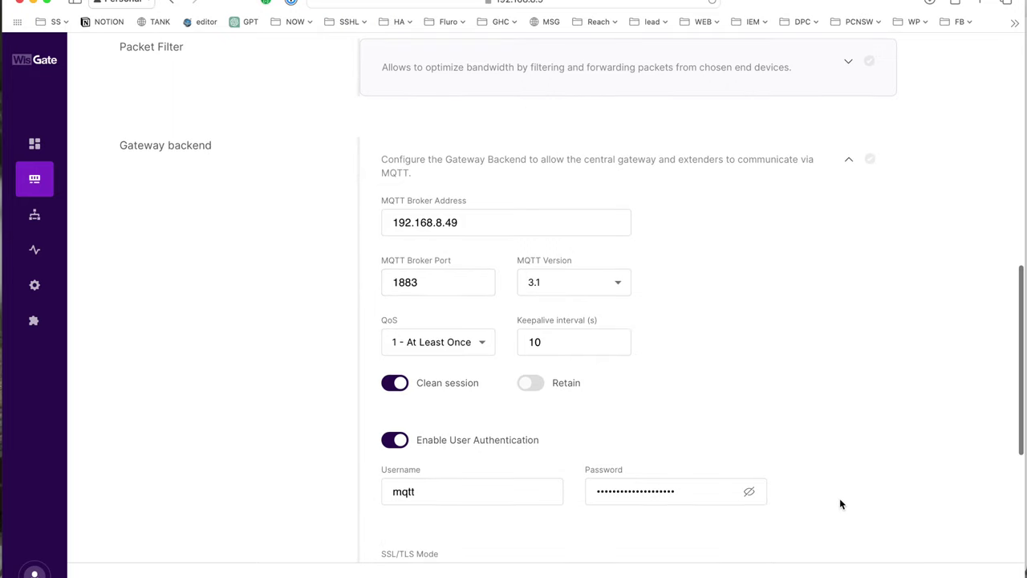
pyautogui.scroll(-1, 831, 479)
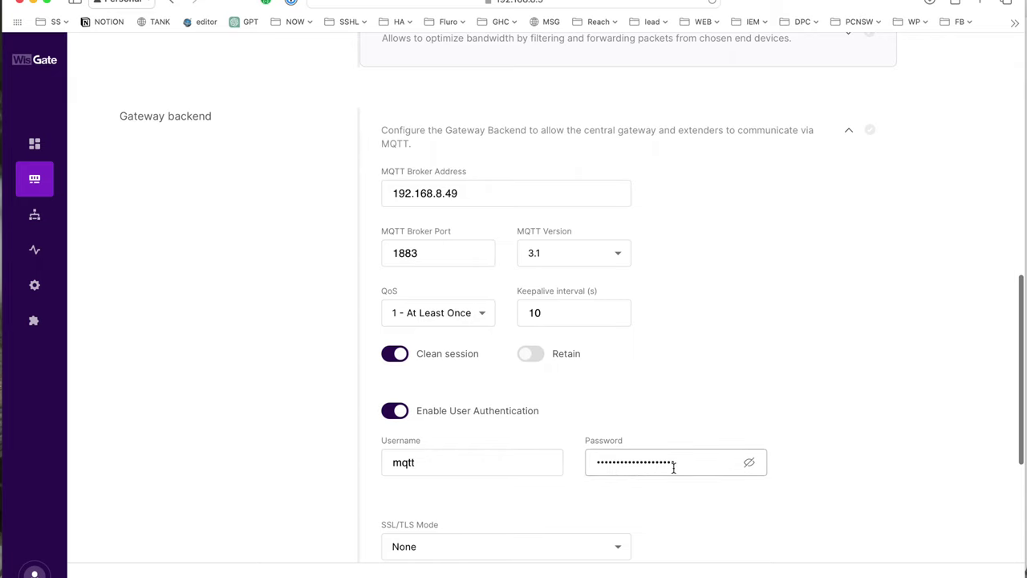
# Leave the network server configuration and reopen the freezertemp application to view its end device list.
pyautogui.scroll(15, 826, 471)
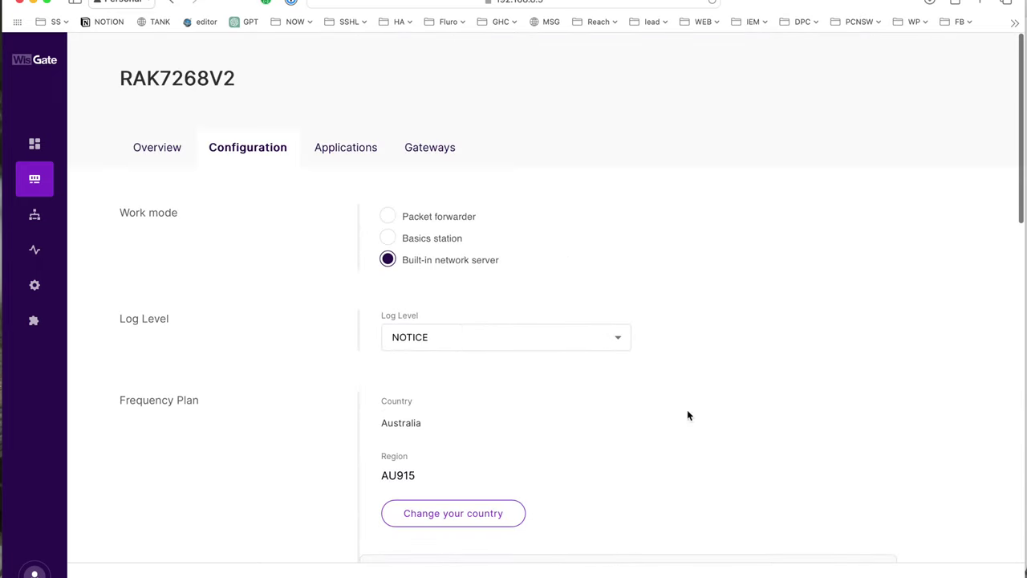
pyautogui.click(35, 144)
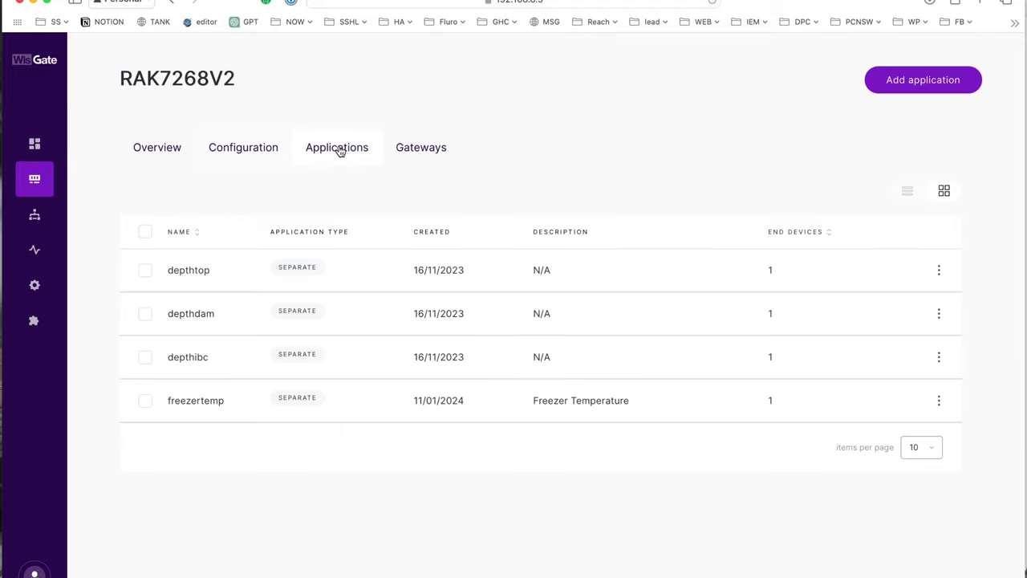
pyautogui.click(204, 406)
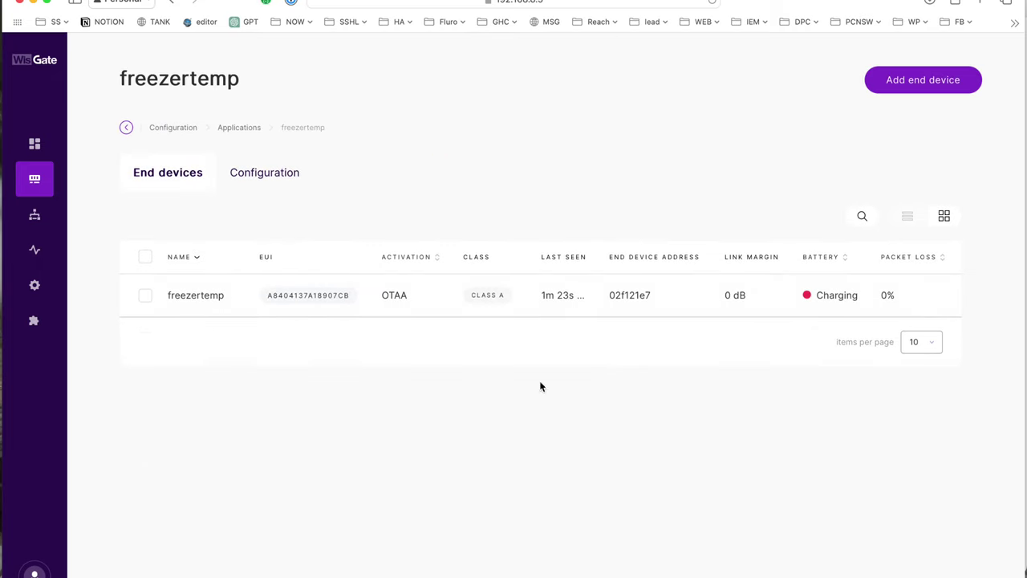